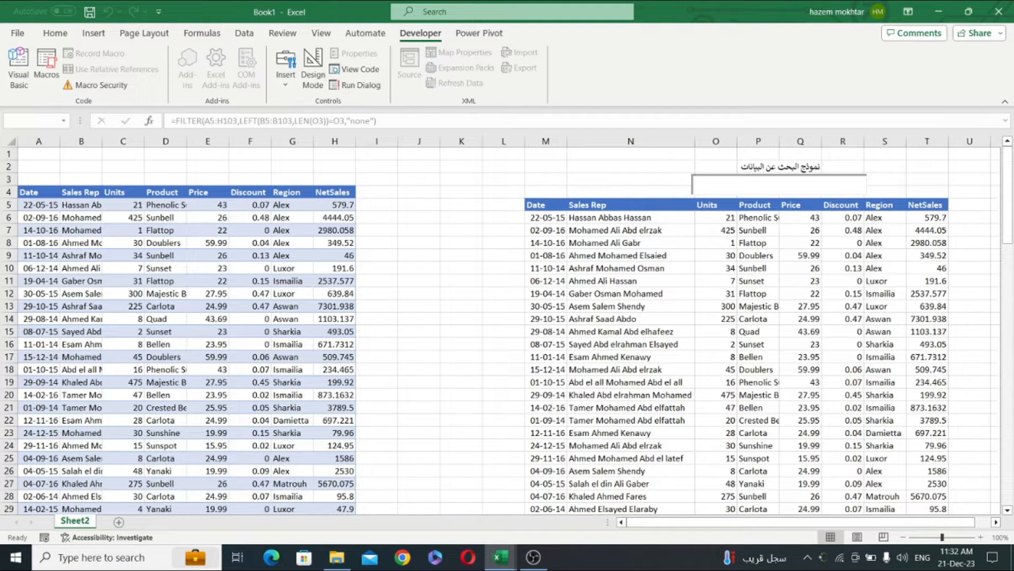
# Test the finished search form by filtering the records with the start of a sales rep's name, and clear the search box
pyautogui.write('mo')
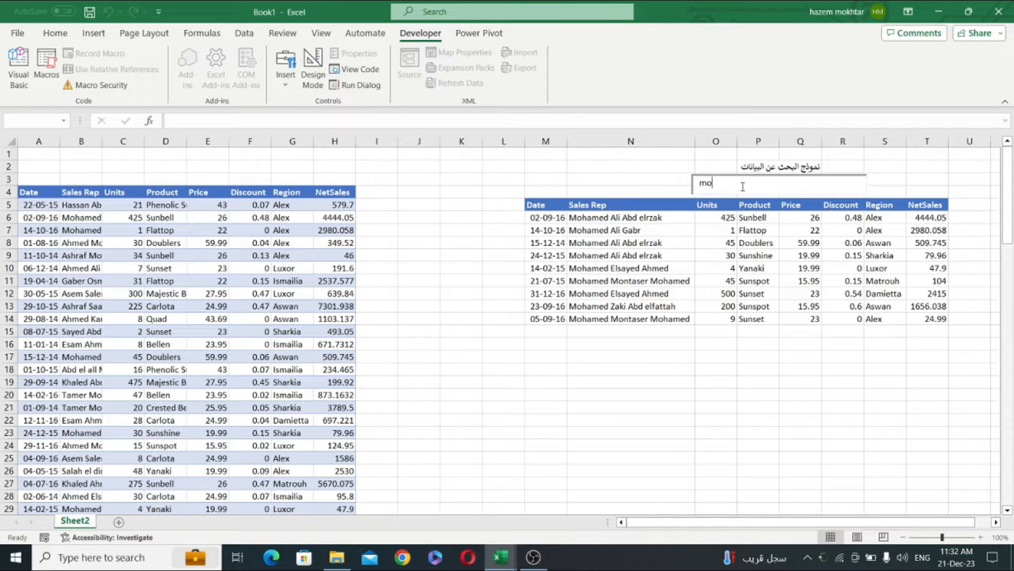
pyautogui.write('hame')
pyautogui.press('BackSpace')
pyautogui.press('BackSpace')
pyautogui.press('BackSpace')
pyautogui.press('BackSpace')
pyautogui.press('BackSpace')
pyautogui.press('BackSpace')
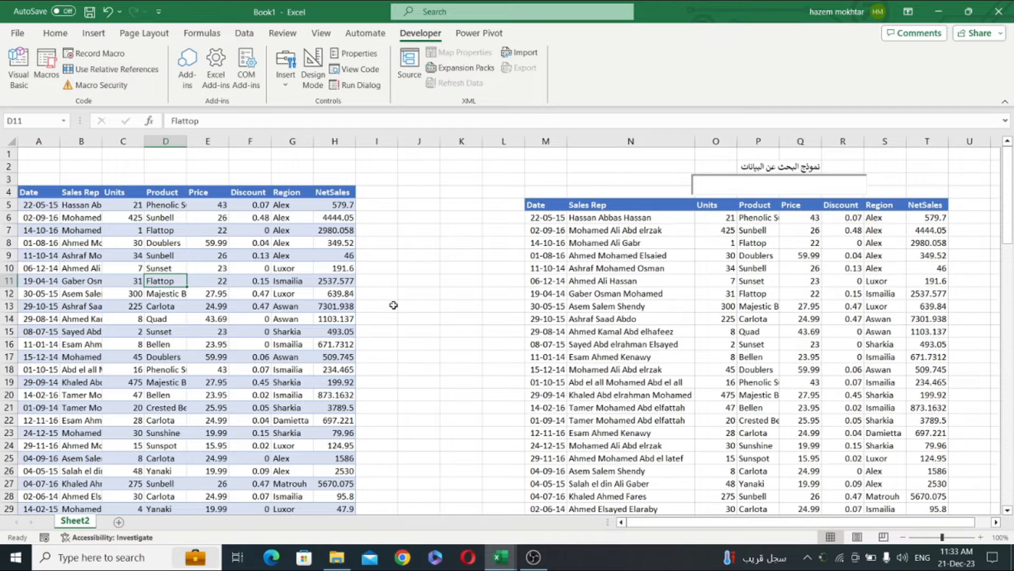
pyautogui.click(687, 319)
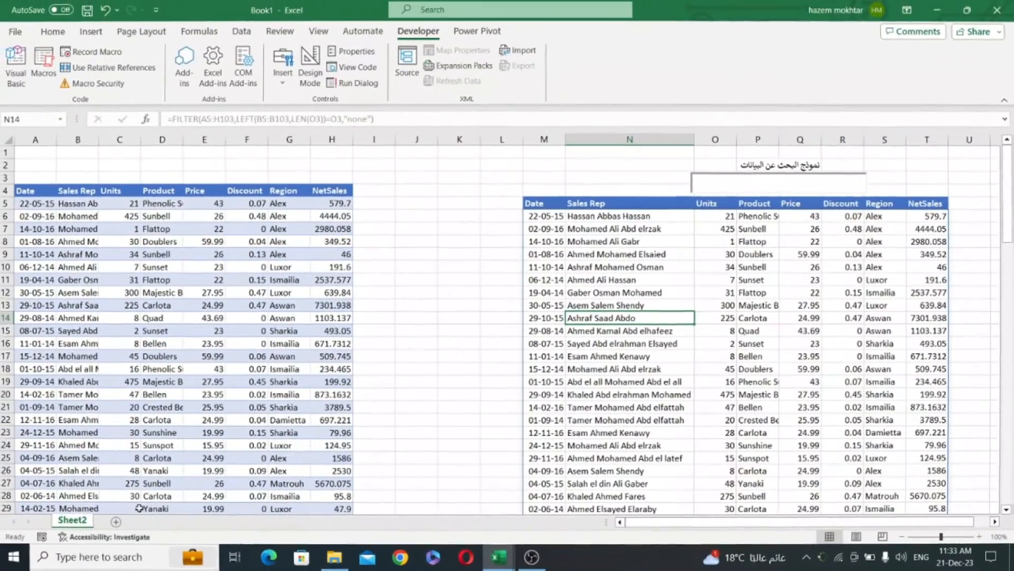
# Copy the sales data table with its headers into a new sheet, starting at cell A1
pyautogui.hotkey('ctrl', 'c')
pyautogui.click(115, 522)
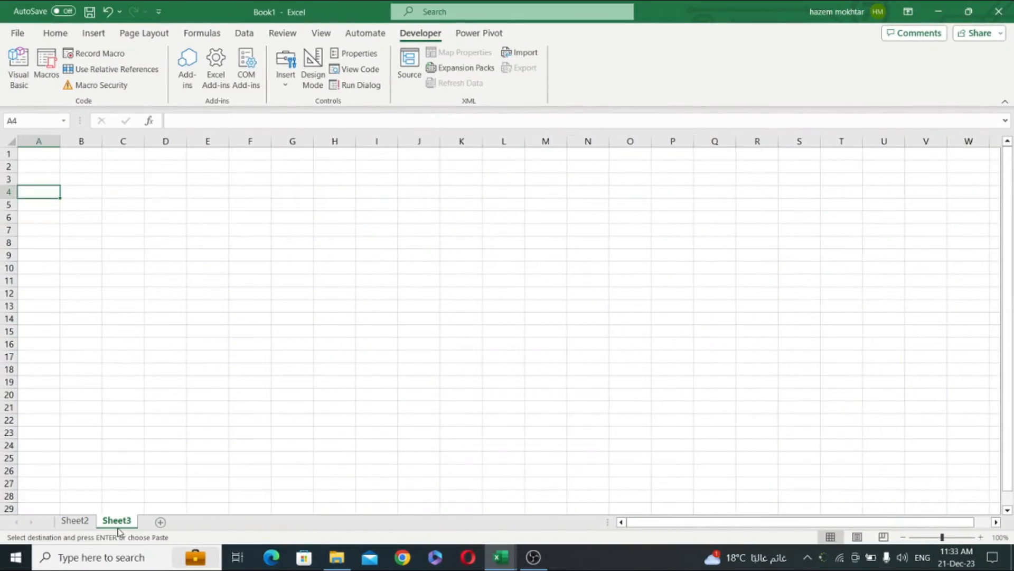
pyautogui.press('Down')
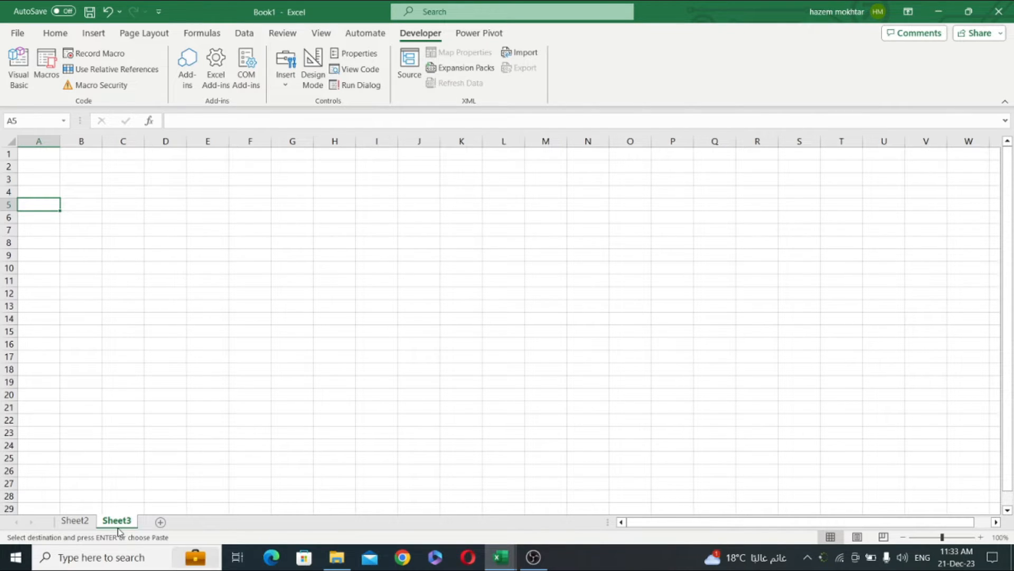
pyautogui.press('Up')
pyautogui.press('Up')
pyautogui.press('Up')
pyautogui.press('Up')
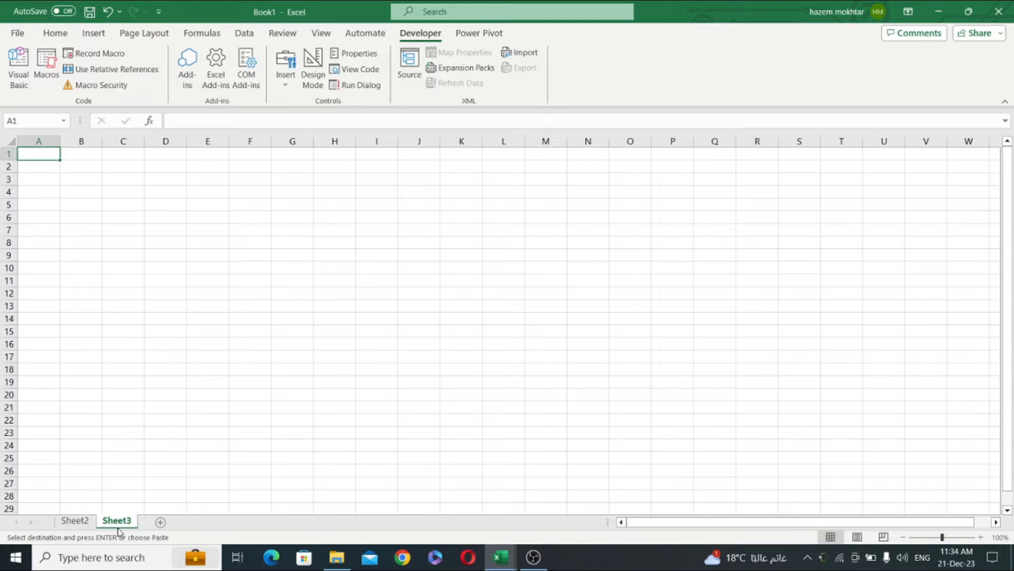
pyautogui.hotkey('ctrl', 'v')
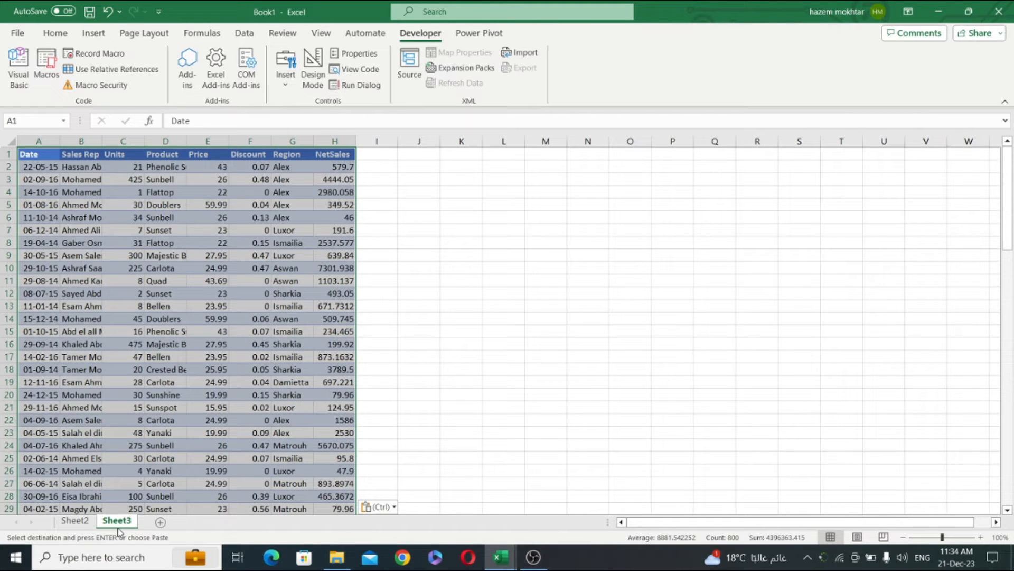
# Copy the table's header row A1:H1 and paste it into row 3 starting at cell N3
pyautogui.click(570, 164)
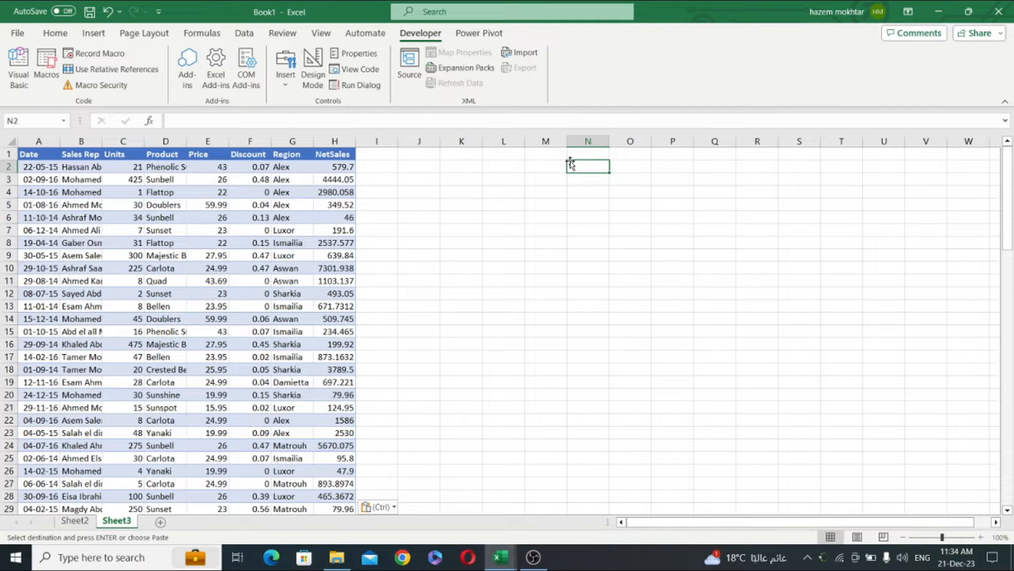
pyautogui.press('Left')
pyautogui.press('Left')
pyautogui.press('Up')
pyautogui.press('Left')
pyautogui.press('Left')
pyautogui.press('Left')
pyautogui.press('Left')
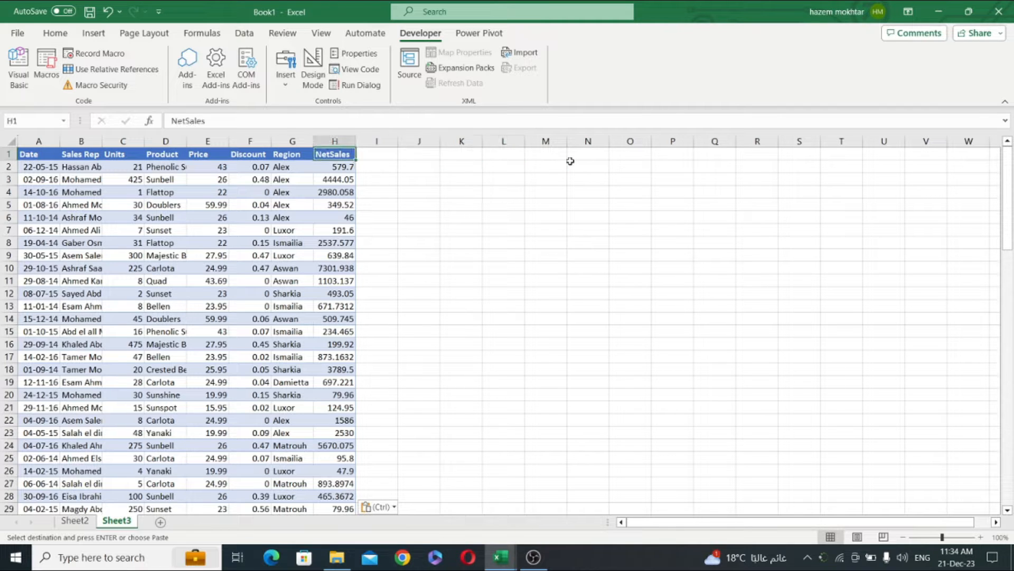
pyautogui.hotkey('shift', 'Left')
pyautogui.hotkey('shift', 'Left')
pyautogui.hotkey('shift', 'Left')
pyautogui.hotkey('shift', 'Left')
pyautogui.hotkey('shift', 'Left')
pyautogui.hotkey('shift', 'Left')
pyautogui.hotkey('shift', 'Left')
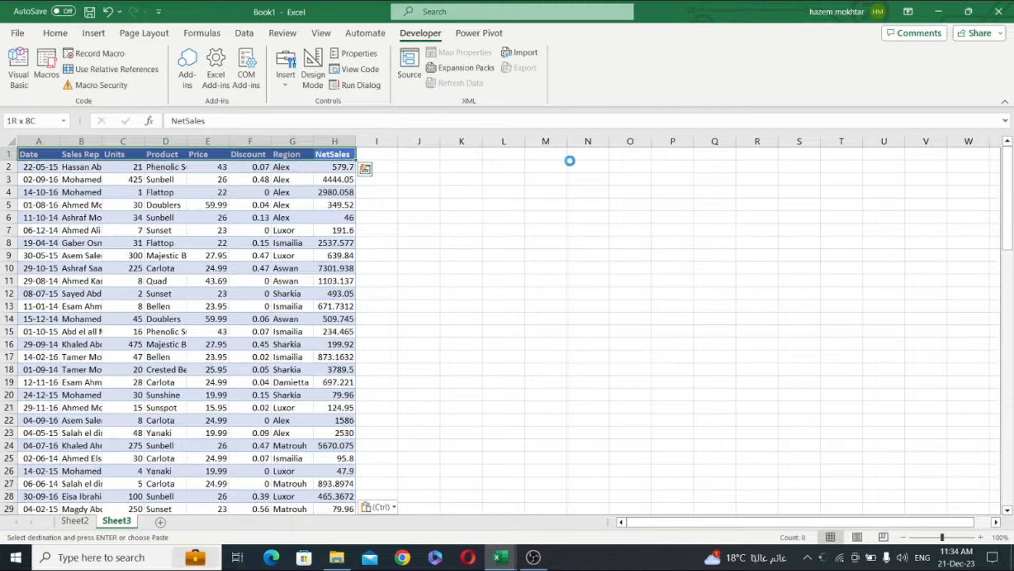
pyautogui.hotkey('ctrl', 'c')
pyautogui.press('Down')
pyautogui.press('Right')
pyautogui.press('Right')
pyautogui.press('Right')
pyautogui.press('Right')
pyautogui.press('Right')
pyautogui.press('Right')
pyautogui.press('Right')
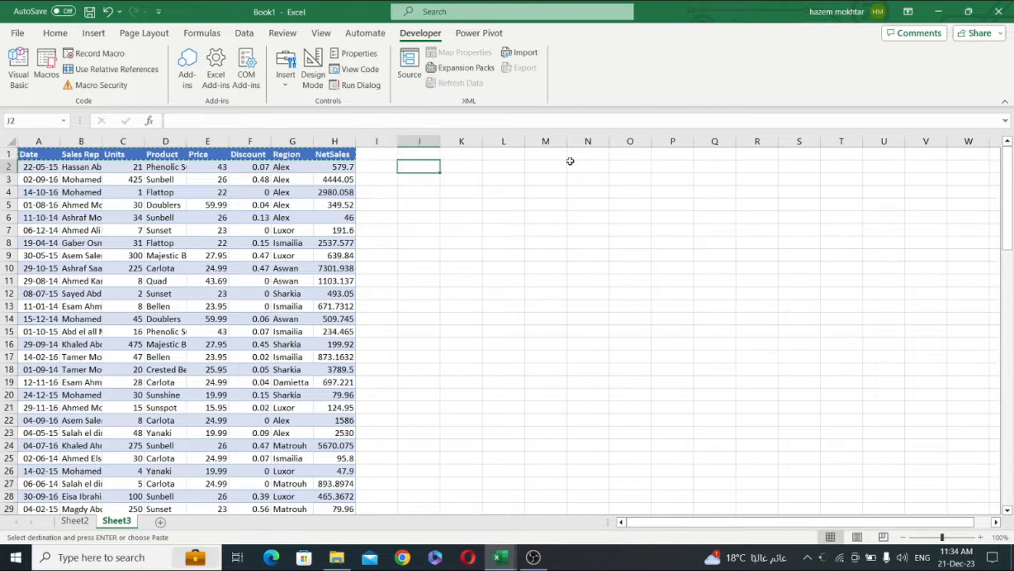
pyautogui.press('Down')
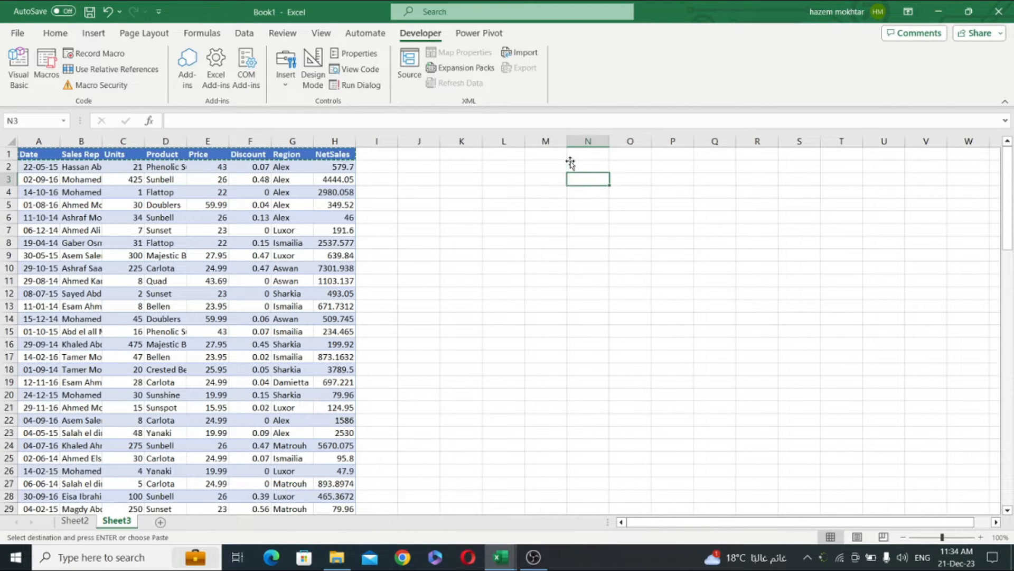
pyautogui.press('Left')
pyautogui.hotkey('ctrl', 'v')
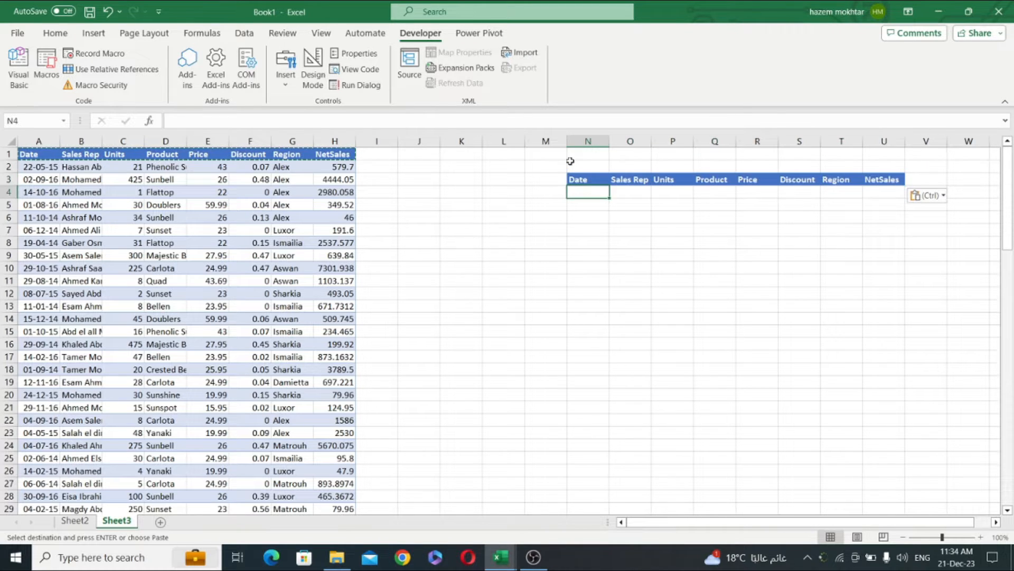
pyautogui.click(571, 157)
pyautogui.press('Right')
pyautogui.press('Right')
pyautogui.press('Right')
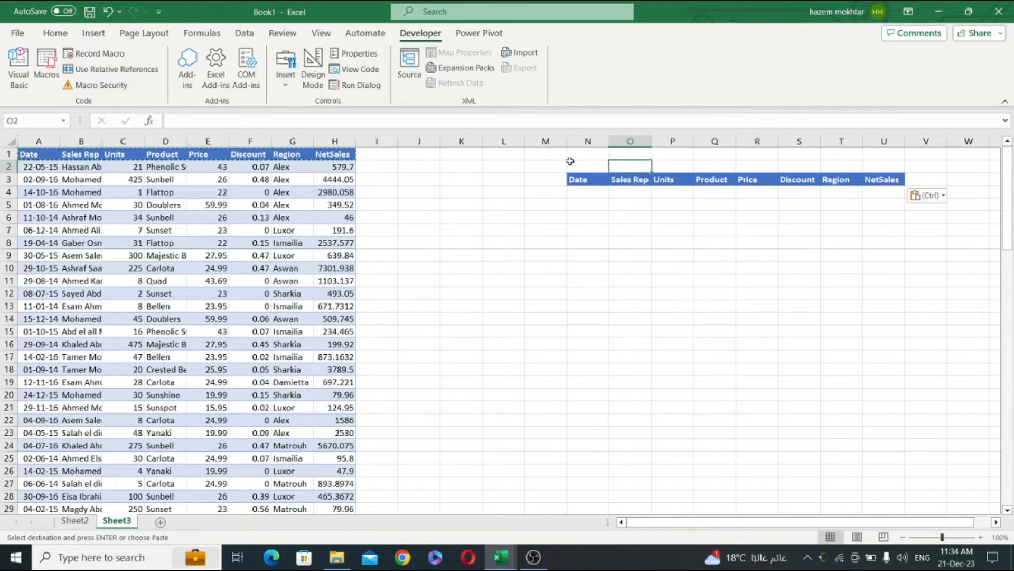
pyautogui.press('Down')
pyautogui.press('Down')
pyautogui.press('Down')
pyautogui.press('Down')
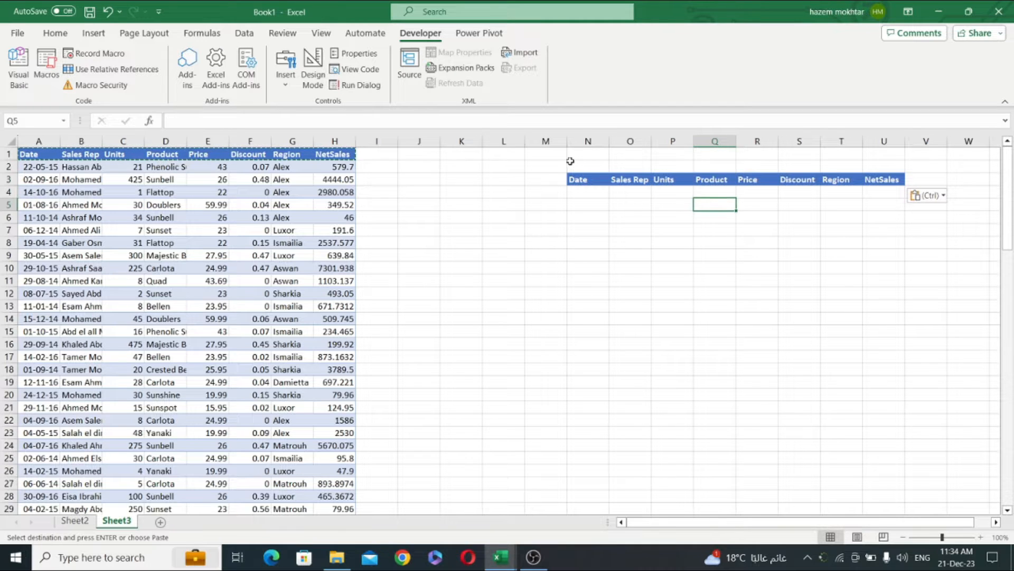
pyautogui.press('Left')
pyautogui.press('Left')
pyautogui.press('Up')
pyautogui.press('Up')
pyautogui.press('Up')
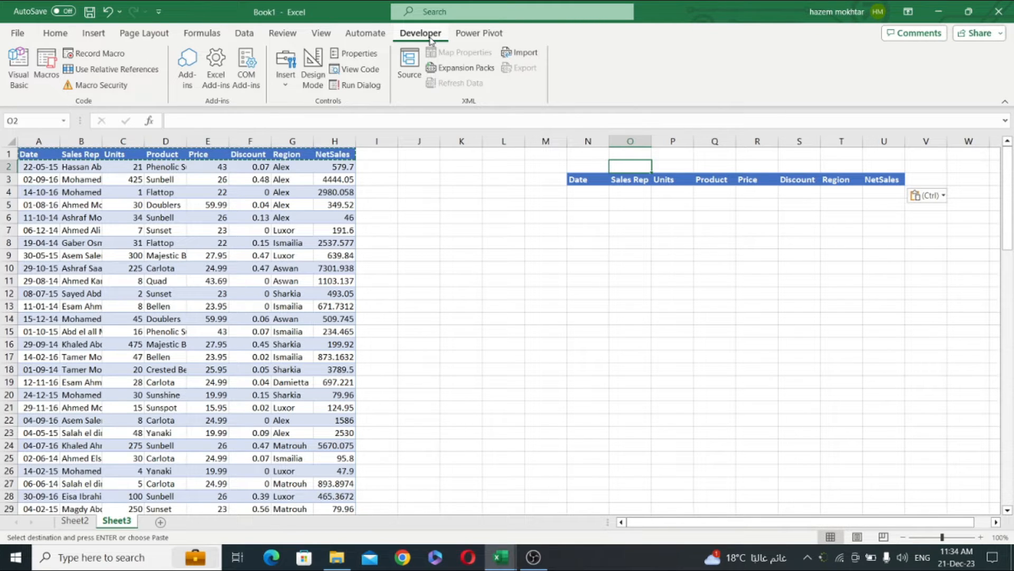
# Check in the Excel options for ribbon customization that the Developer tab is enabled, and accept the options
pyautogui.click(17, 33)
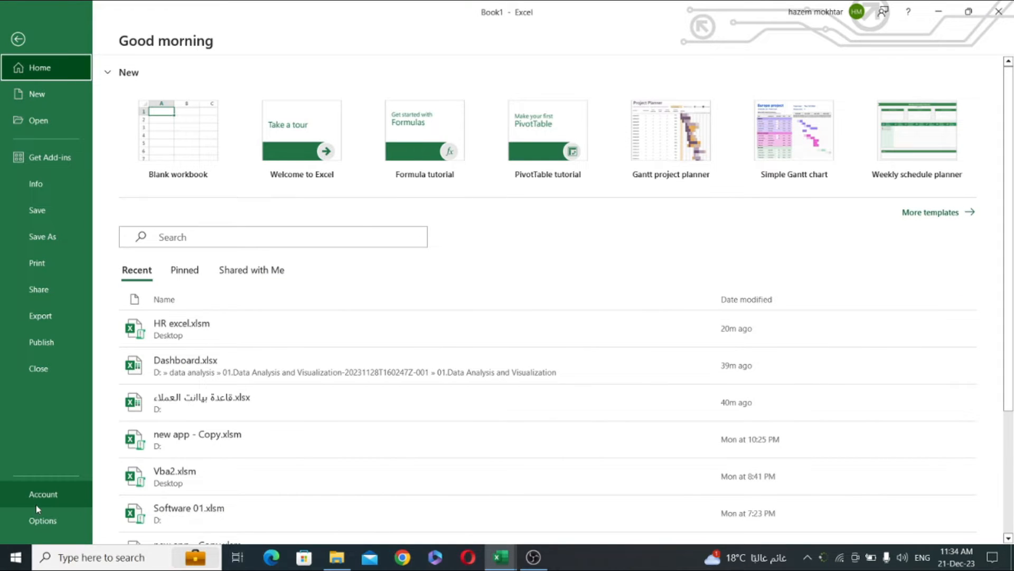
pyautogui.click(43, 493)
pyautogui.press('Escape')
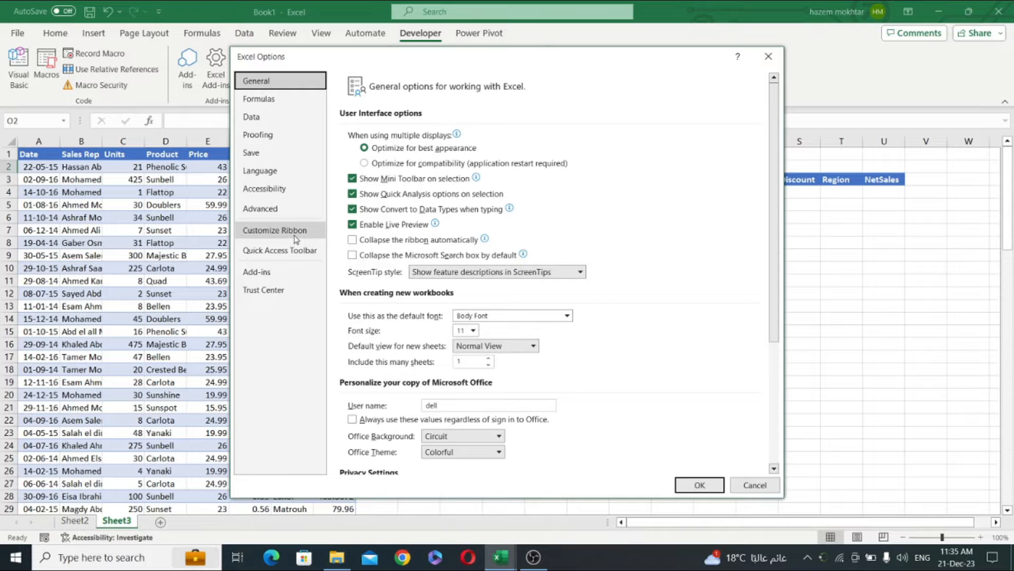
pyautogui.click(296, 238)
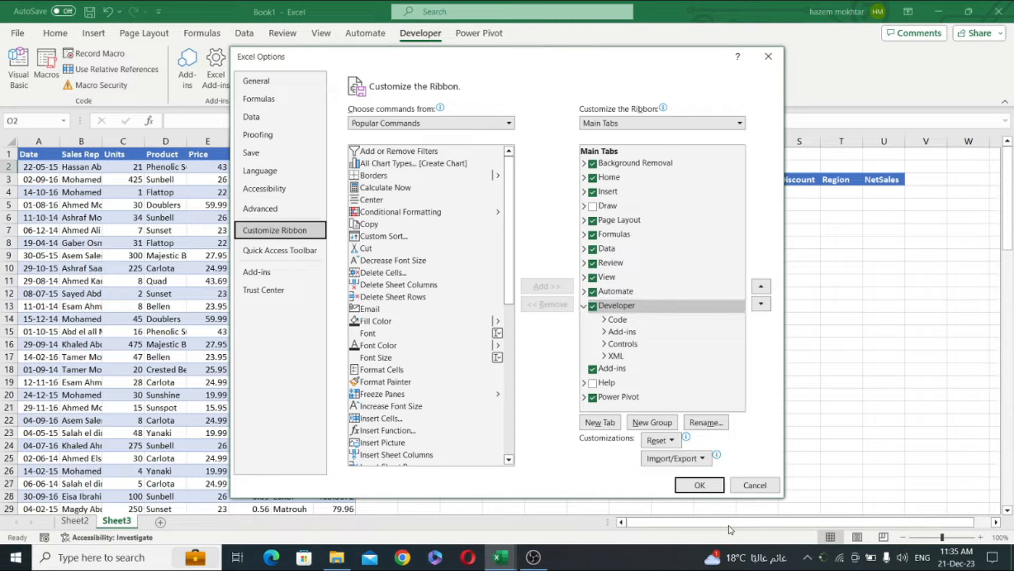
pyautogui.click(700, 485)
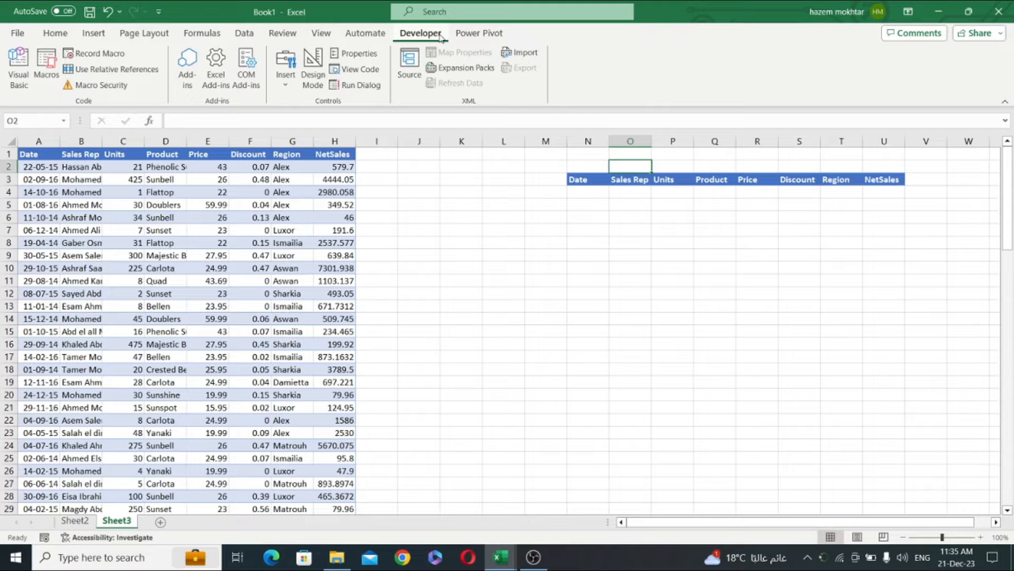
# Insert an ActiveX text box covering P1:U2, directly above the Units to NetSales headers
pyautogui.click(286, 67)
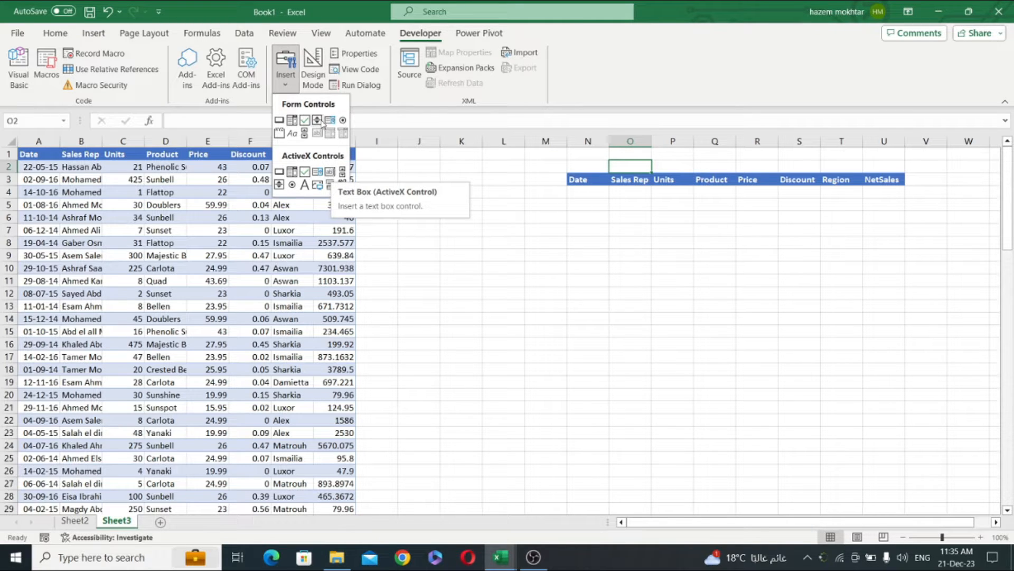
pyautogui.click(330, 172)
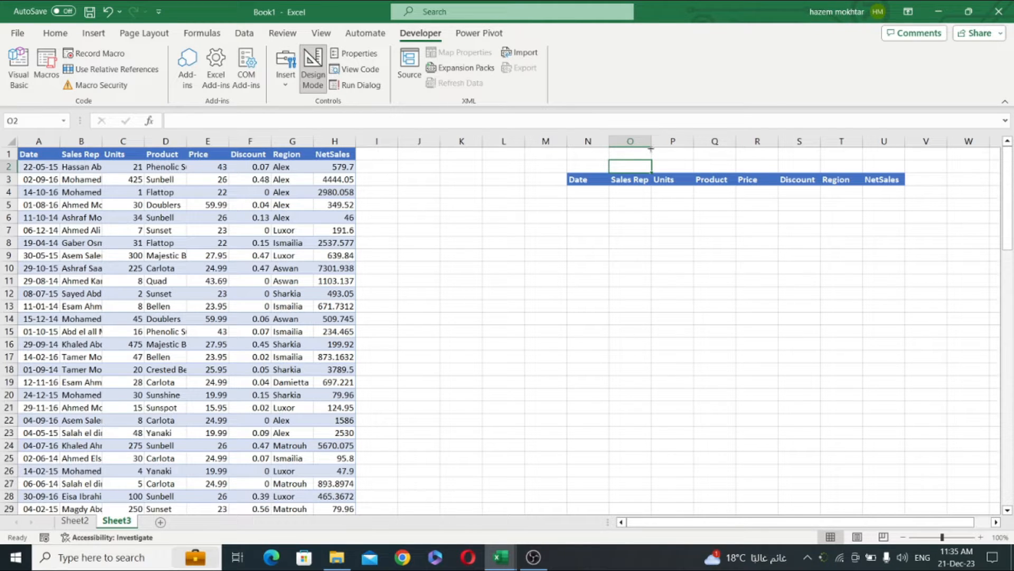
pyautogui.moveTo(651, 149); pyautogui.dragTo(905, 172)
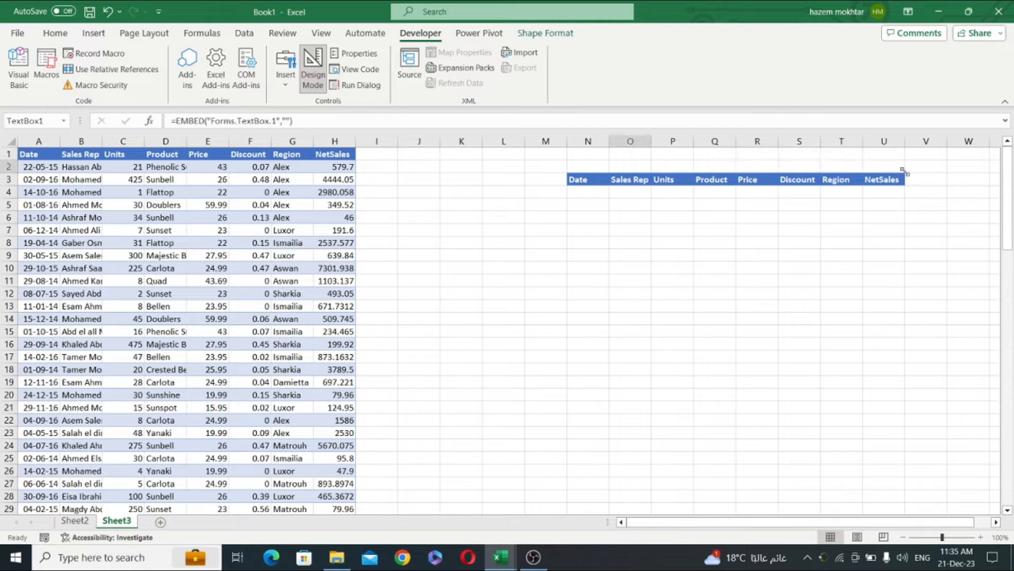
pyautogui.click(688, 229)
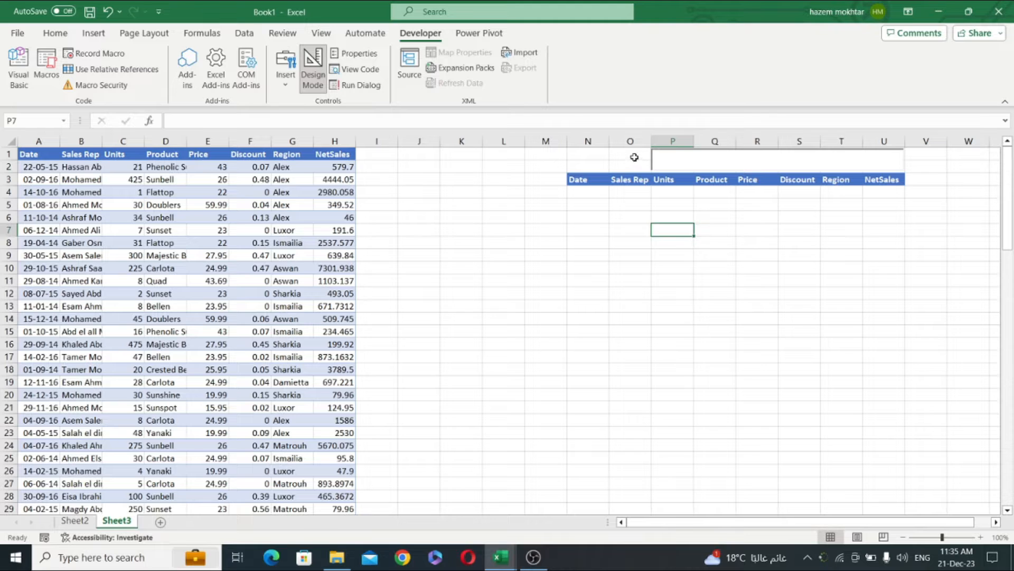
# Merge and center cells N1:O2 beside the text box and enter the label "Search By Name"
pyautogui.moveTo(634, 154); pyautogui.dragTo(597, 166)
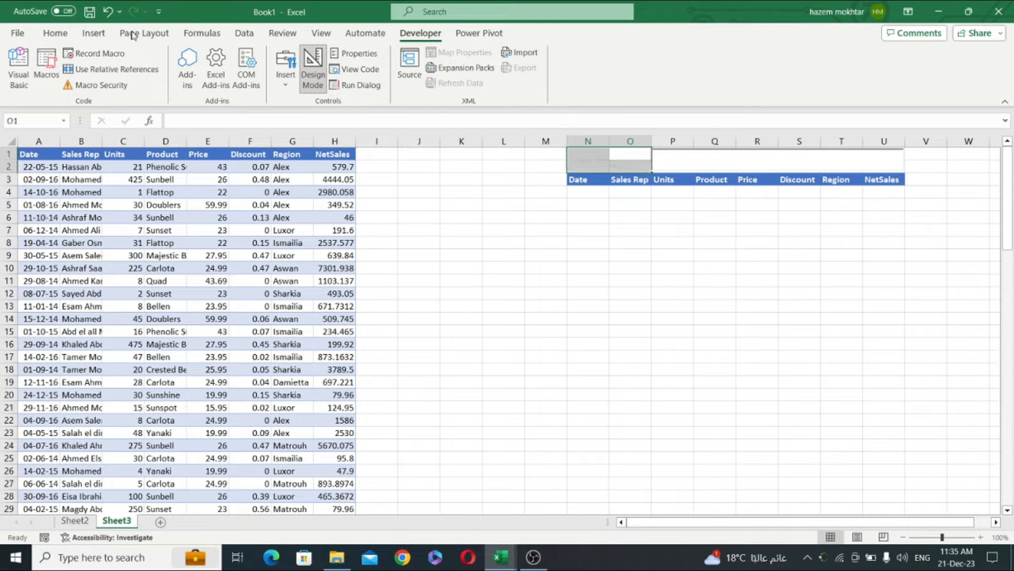
pyautogui.click(55, 34)
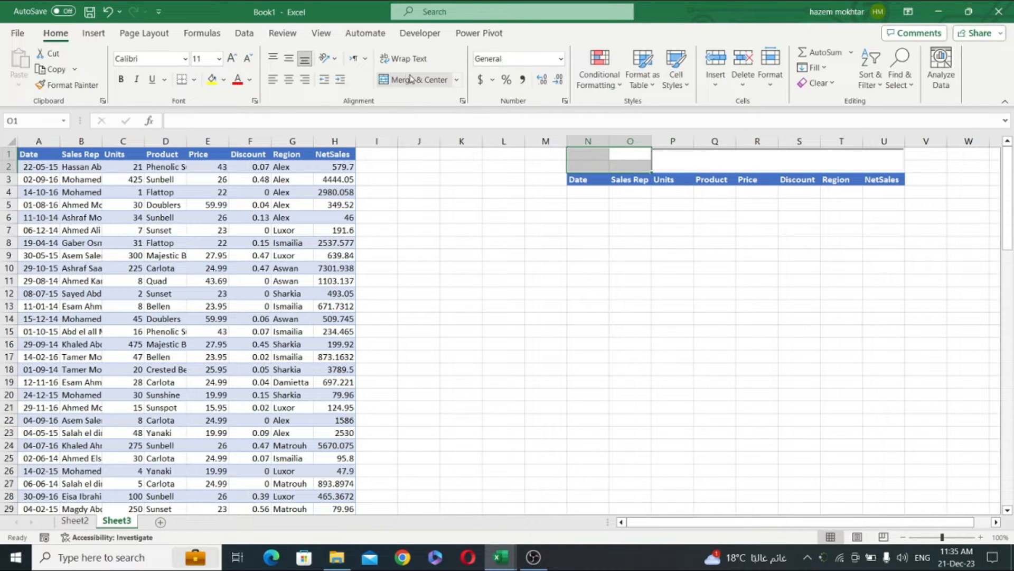
pyautogui.click(412, 80)
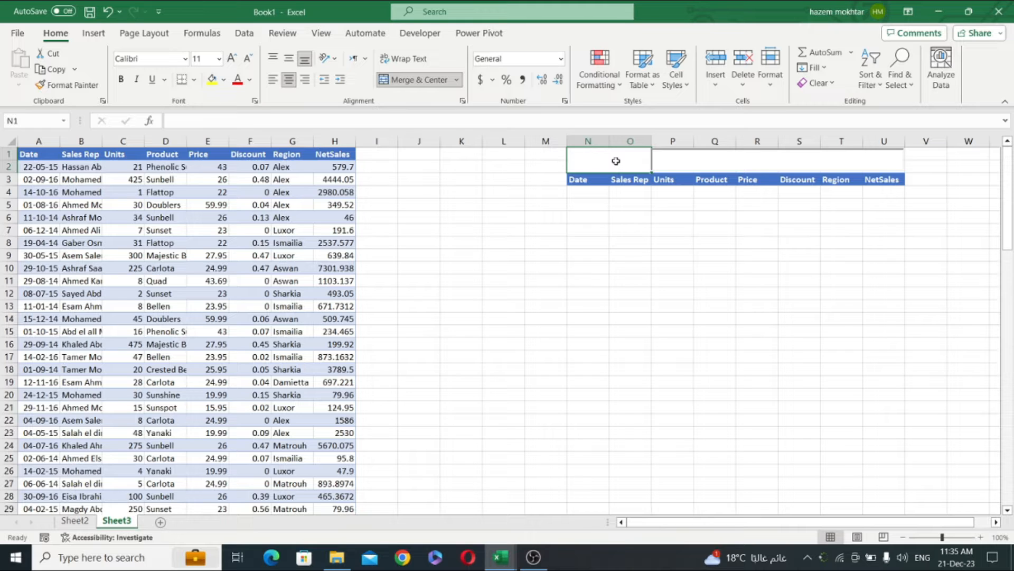
pyautogui.write('Searc')
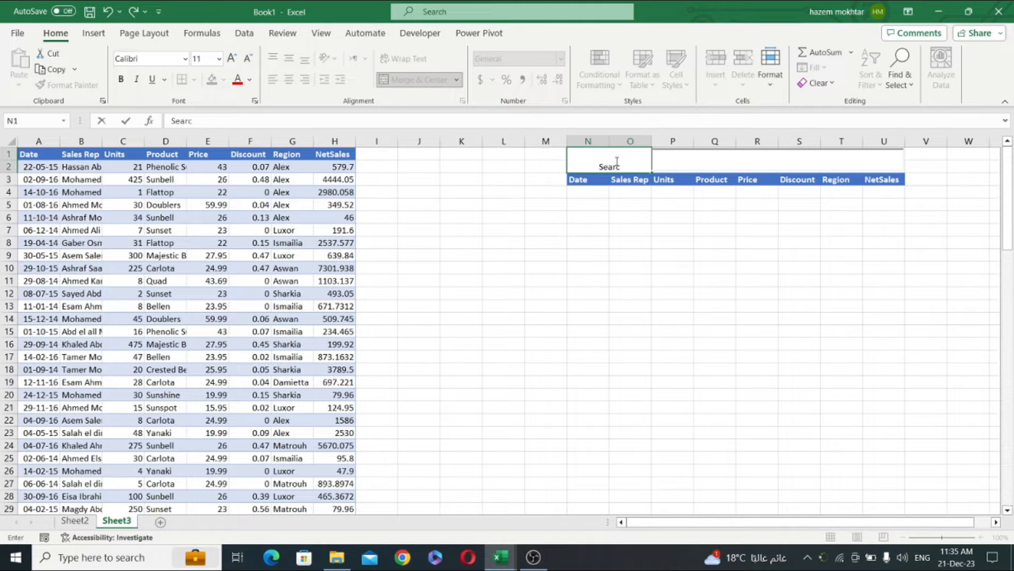
pyautogui.write('h By Name')
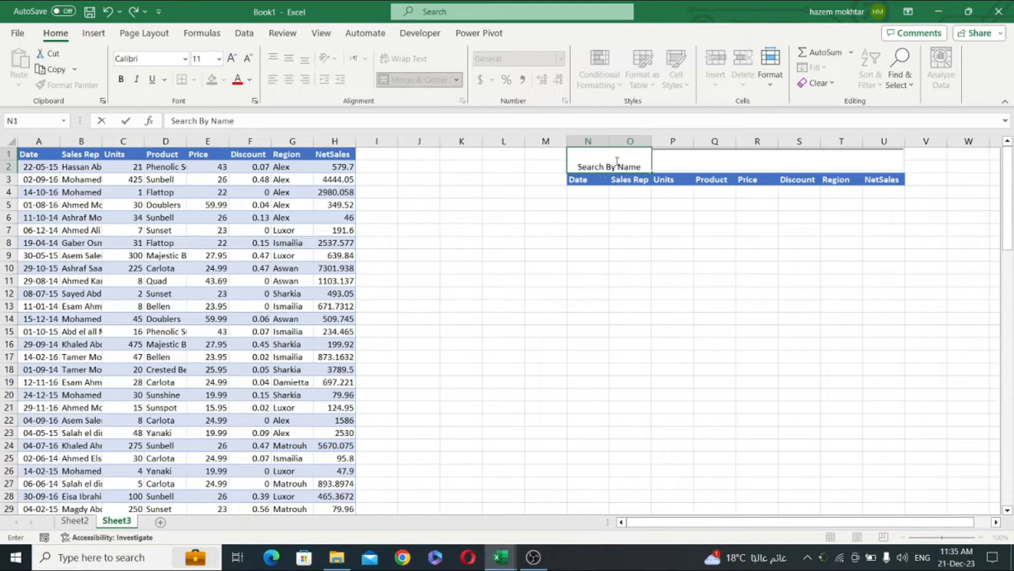
pyautogui.press('Return')
# Format the "Search By Name" label as vertically centered, bold, with font size 12
pyautogui.click(616, 161)
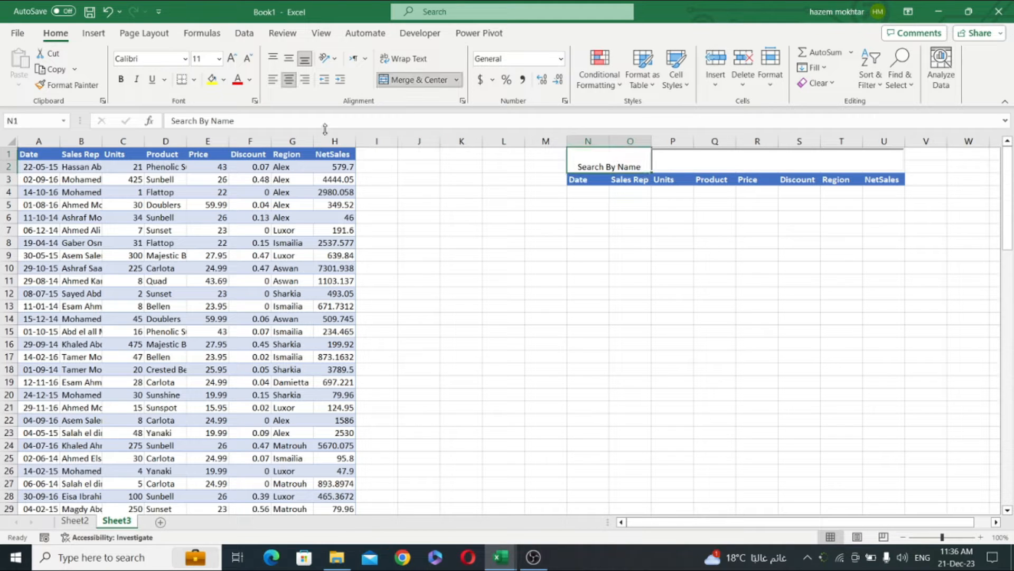
pyautogui.click(290, 59)
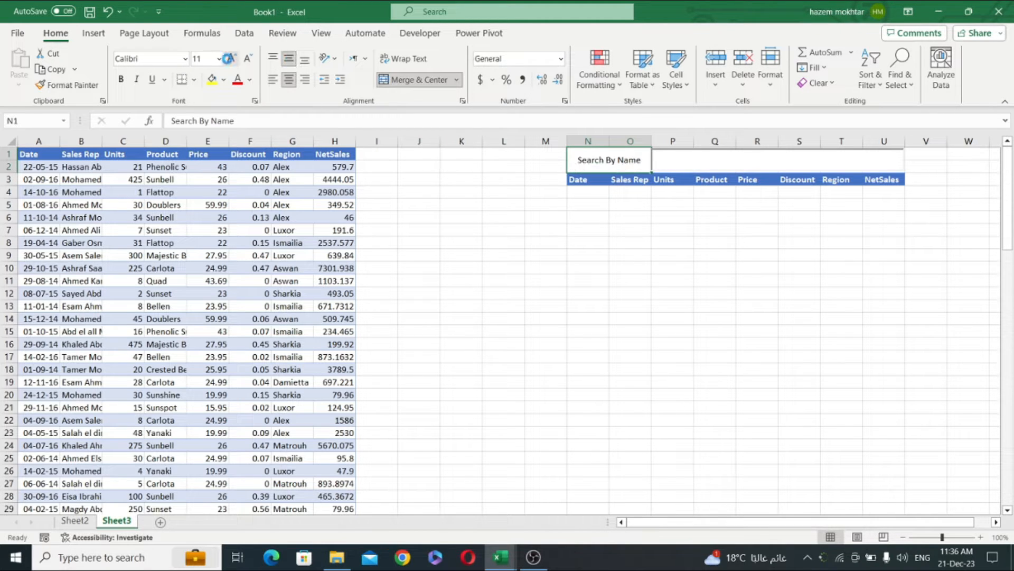
pyautogui.click(231, 58)
pyautogui.click(128, 82)
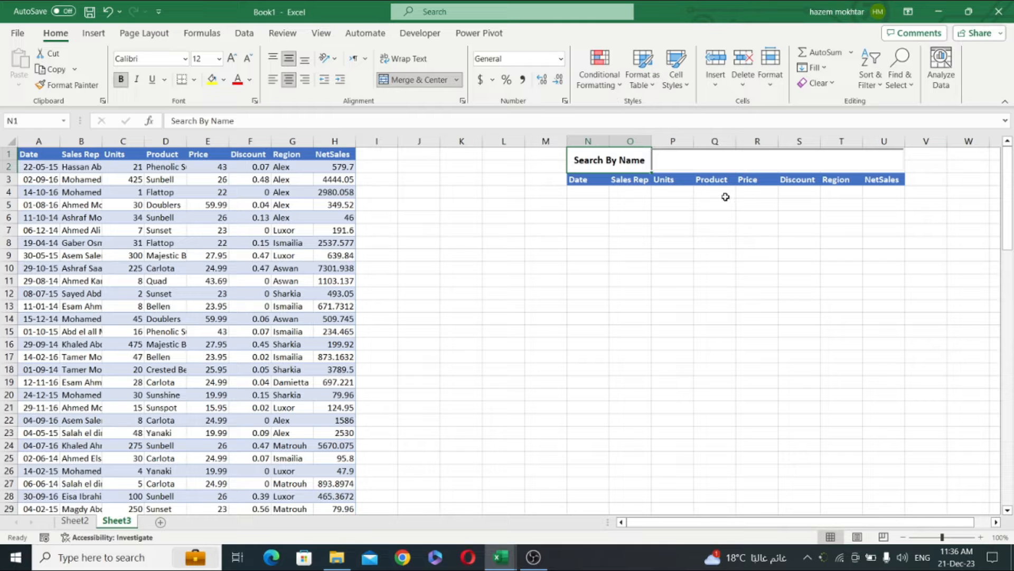
# Widen column O so the Sales Rep field of the search form has room for full names
pyautogui.click(724, 201)
pyautogui.click(717, 166)
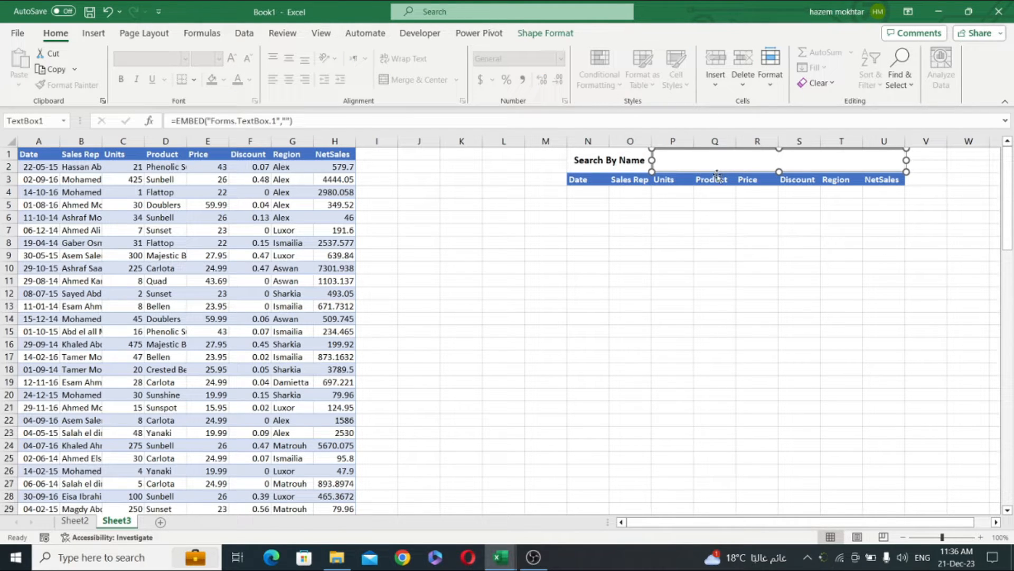
pyautogui.click(714, 256)
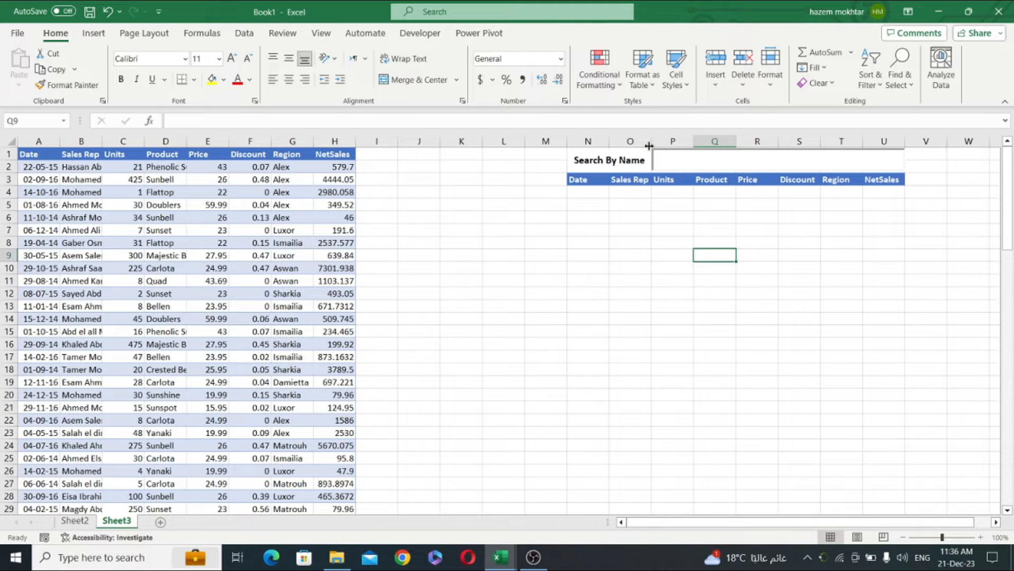
pyautogui.moveTo(650, 144); pyautogui.dragTo(725, 145)
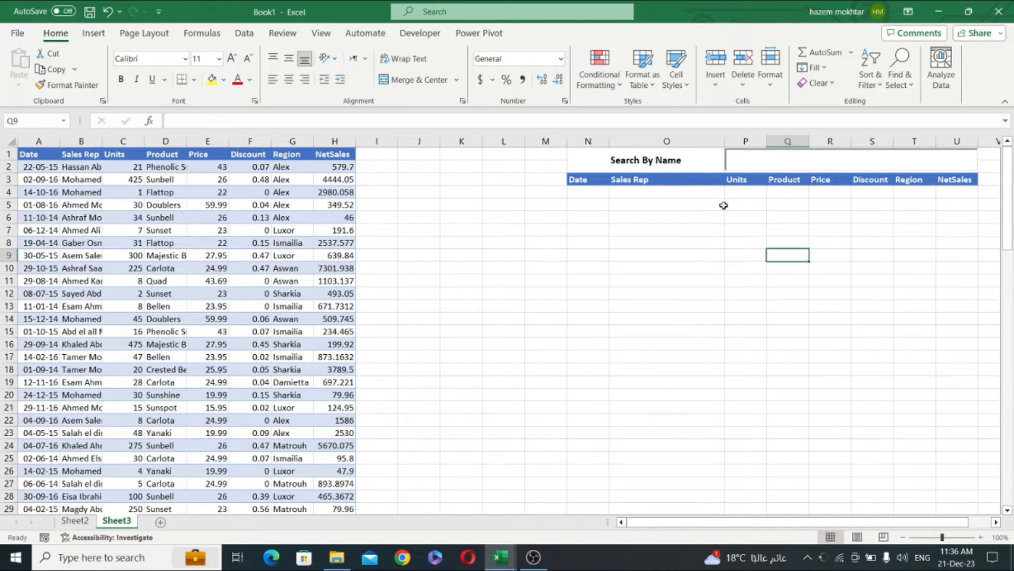
# Move the text box off the header area to check the address of the cell beneath it, and return it over P1:U2
pyautogui.click(592, 192)
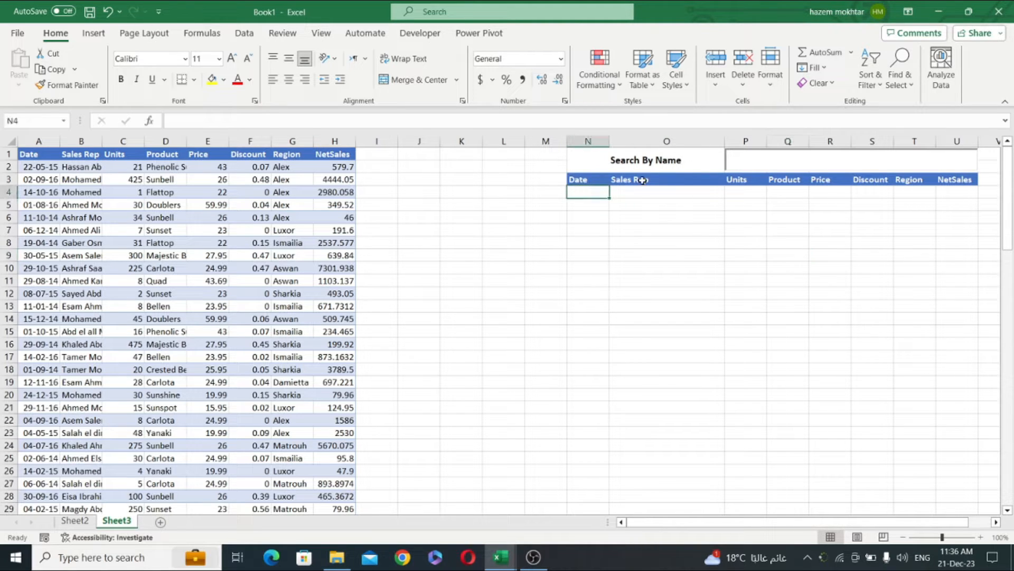
pyautogui.click(748, 165)
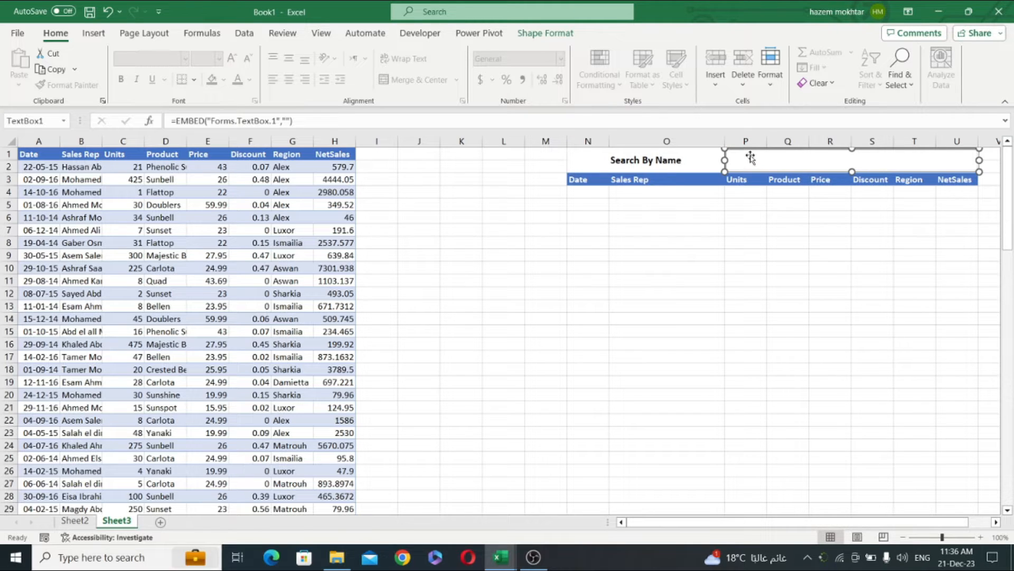
pyautogui.moveTo(745, 162); pyautogui.dragTo(762, 246)
pyautogui.click(750, 154)
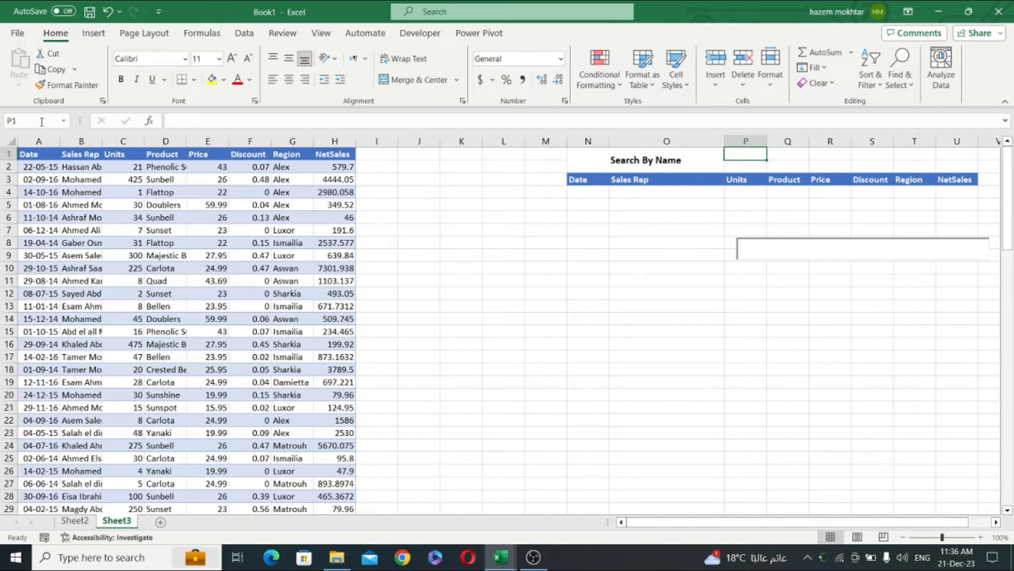
pyautogui.moveTo(825, 256); pyautogui.dragTo(814, 167)
# Set the text box's LinkedCell property to p1
pyautogui.rightClick(814, 167)
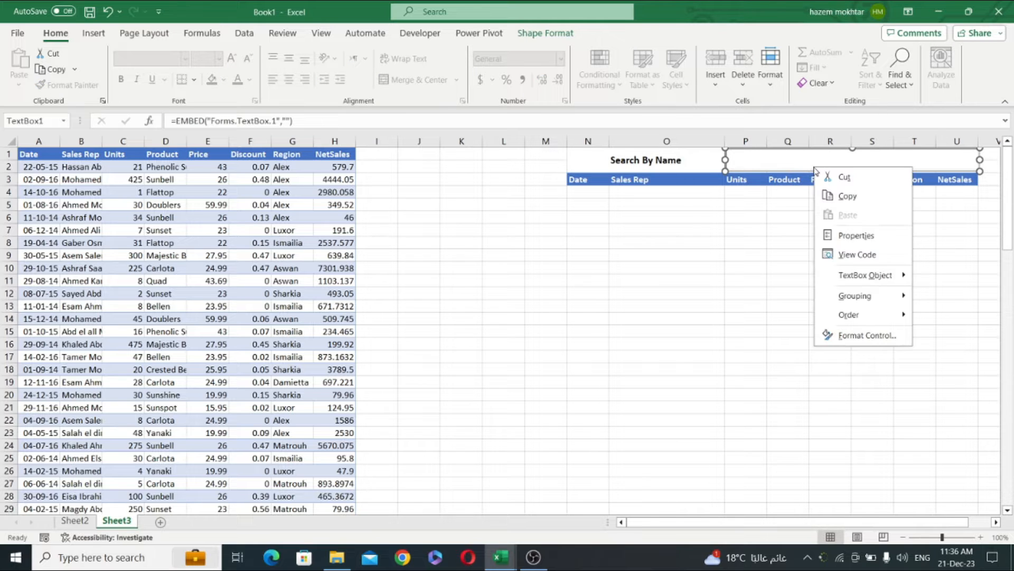
pyautogui.click(860, 239)
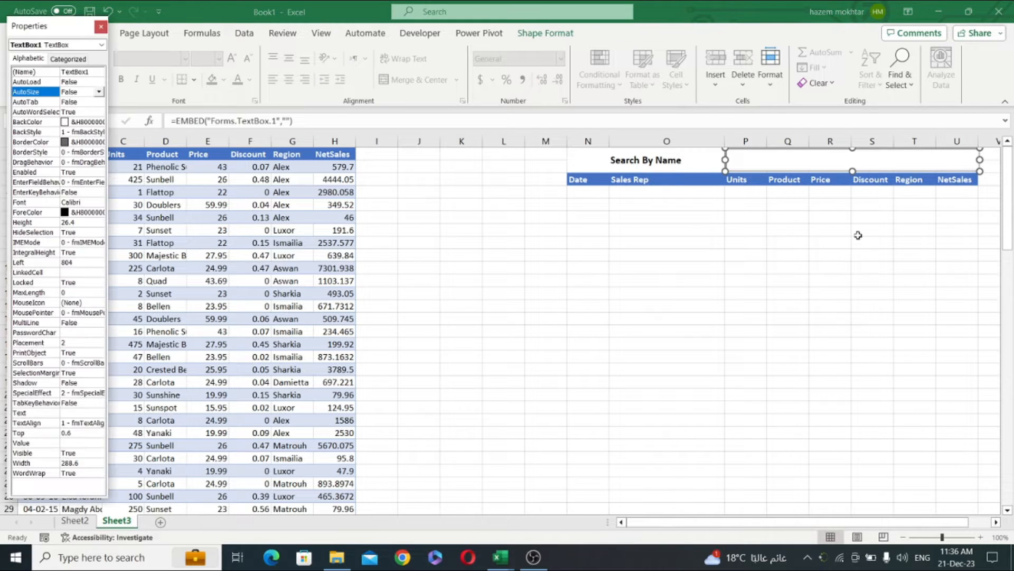
pyautogui.click(96, 272)
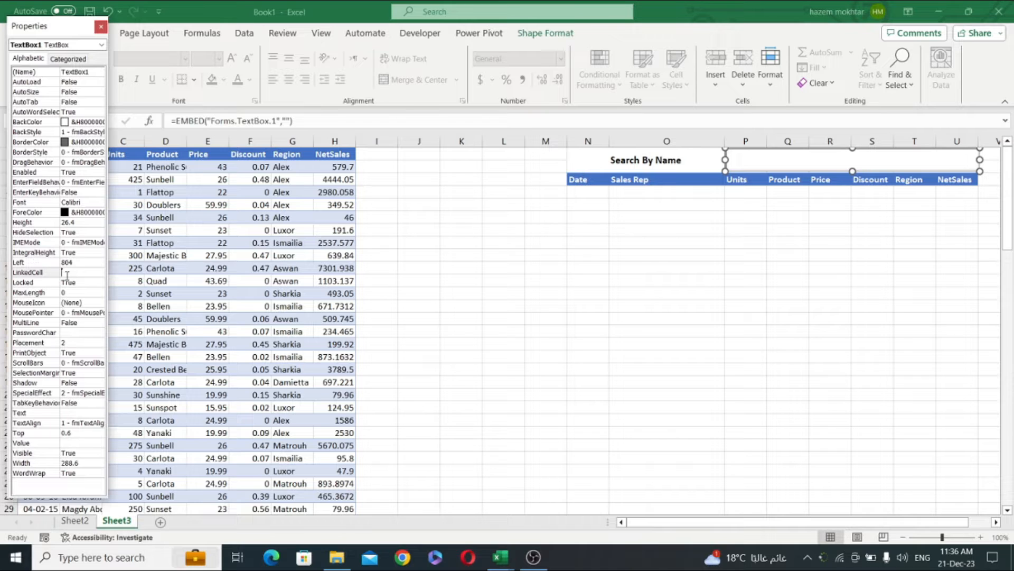
pyautogui.write('p1')
pyautogui.click(101, 27)
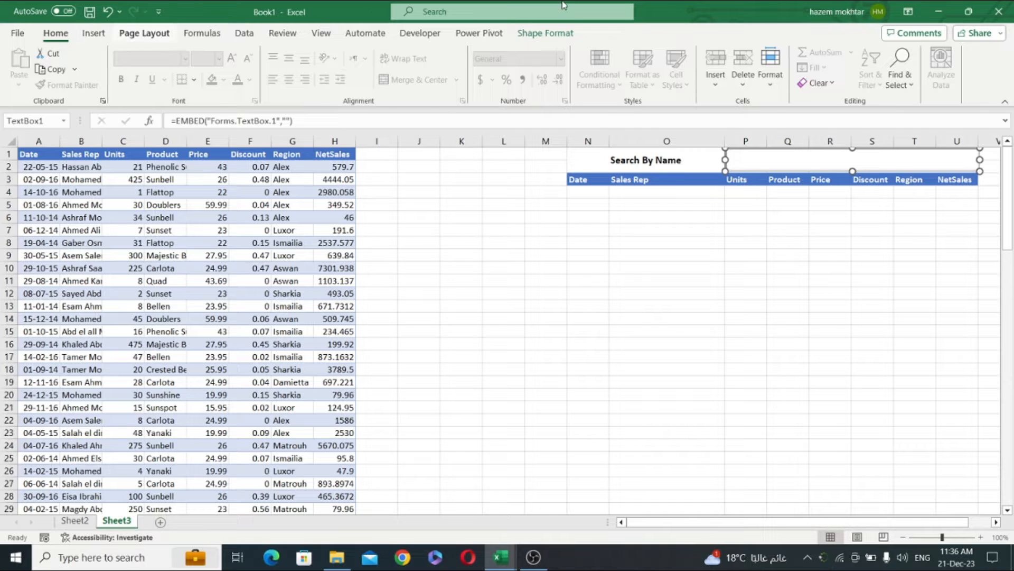
# Move the text box down over O9:S10 to uncover cell P1, and turn off Design Mode
pyautogui.moveTo(765, 155); pyautogui.dragTo(647, 263)
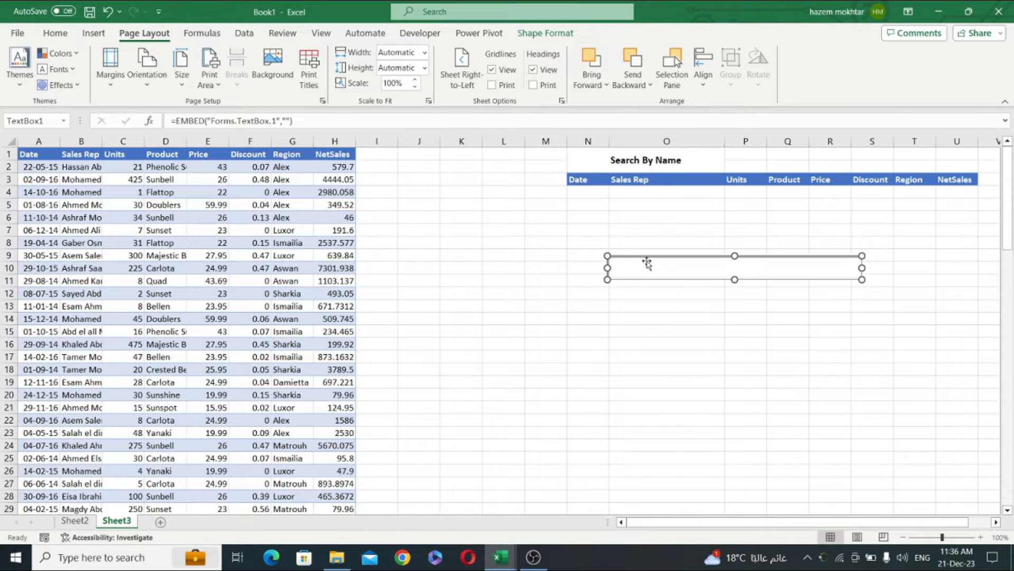
pyautogui.click(421, 33)
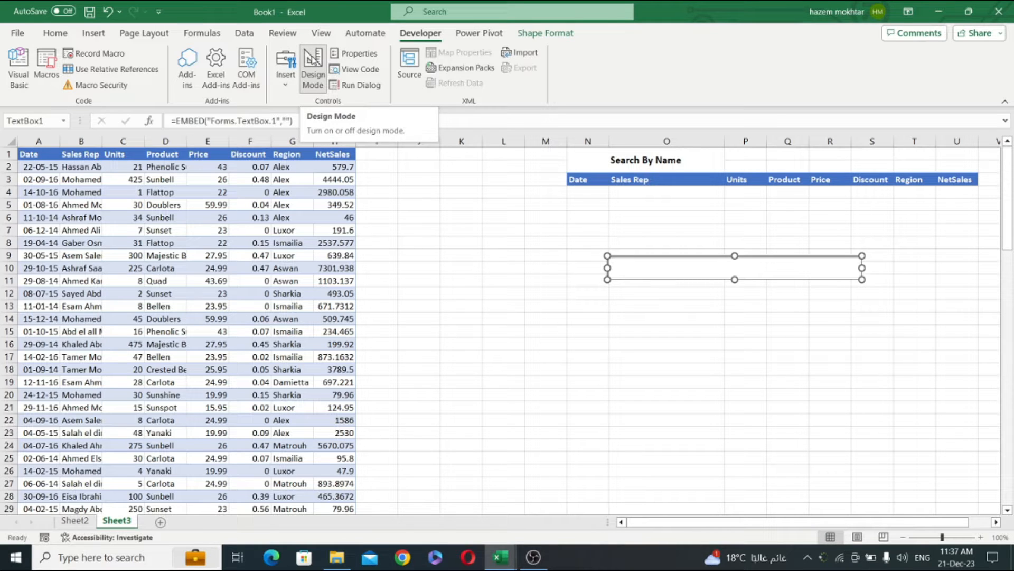
pyautogui.click(313, 61)
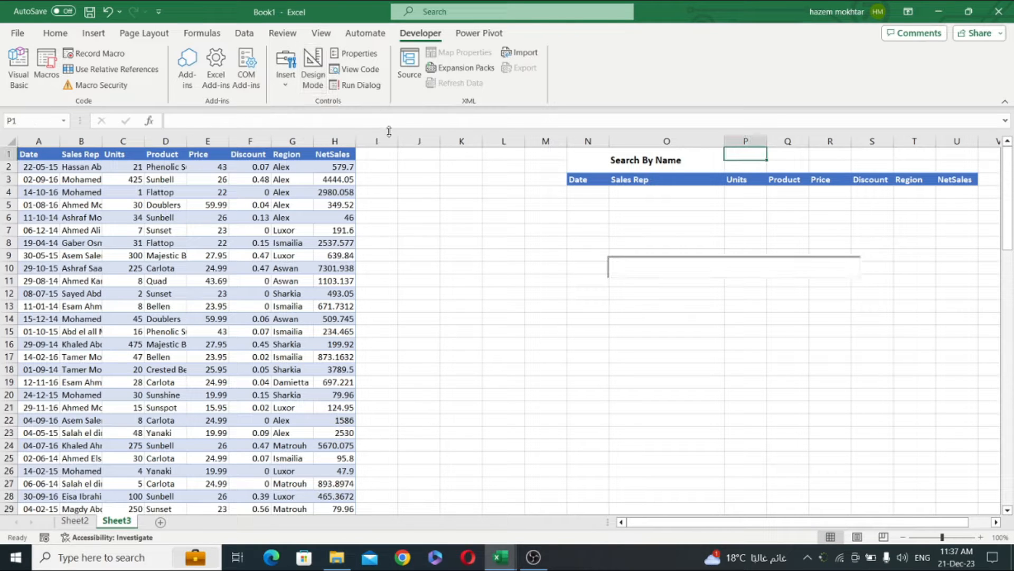
# Test the link to cell P1 by entering a sample first name in the text box, and clear it again
pyautogui.click(631, 266)
pyautogui.write('hazem')
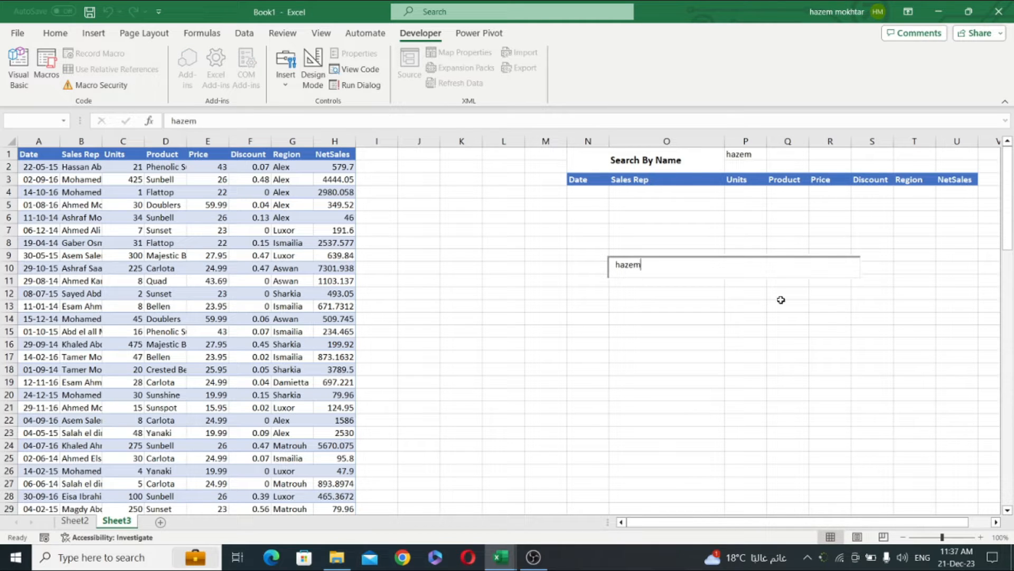
pyautogui.press('BackSpace')
pyautogui.press('BackSpace')
pyautogui.press('BackSpace')
pyautogui.press('BackSpace')
pyautogui.press('BackSpace')
pyautogui.click(745, 154)
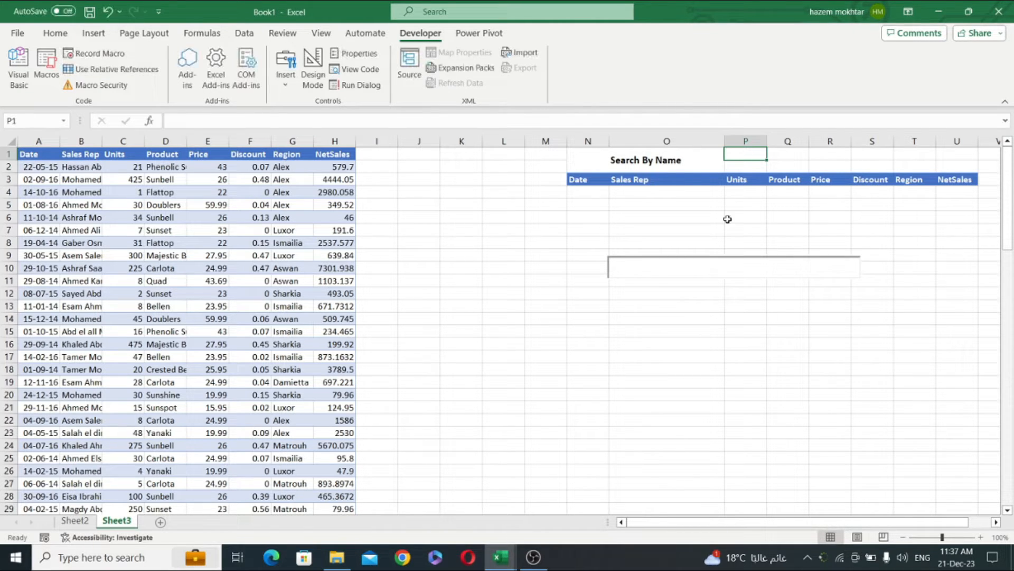
# Turn Design Mode back on and move the text box back over P1:U2 beside the "Search By Name" label
pyautogui.click(722, 270)
pyautogui.click(313, 74)
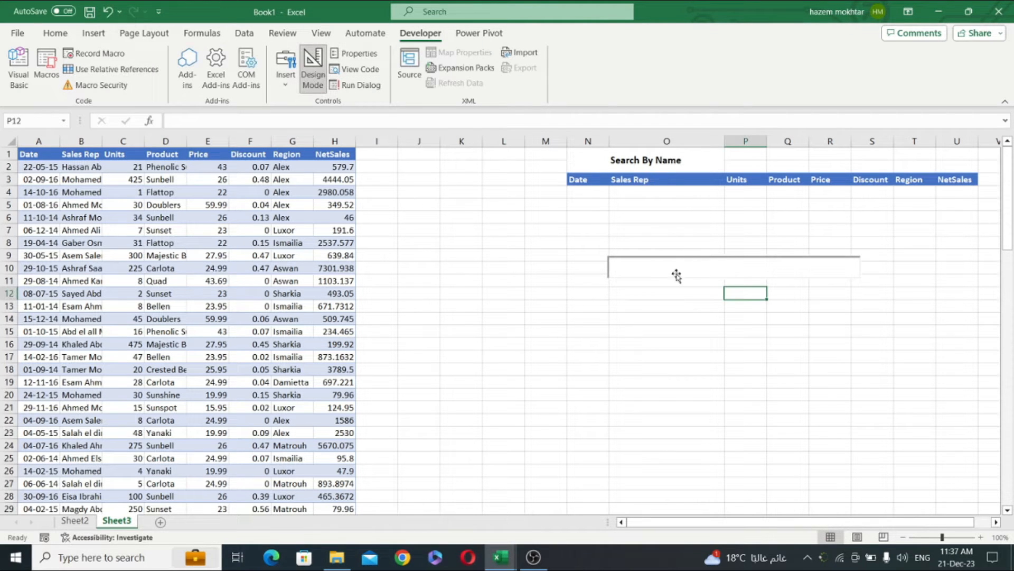
pyautogui.moveTo(701, 275); pyautogui.dragTo(818, 164)
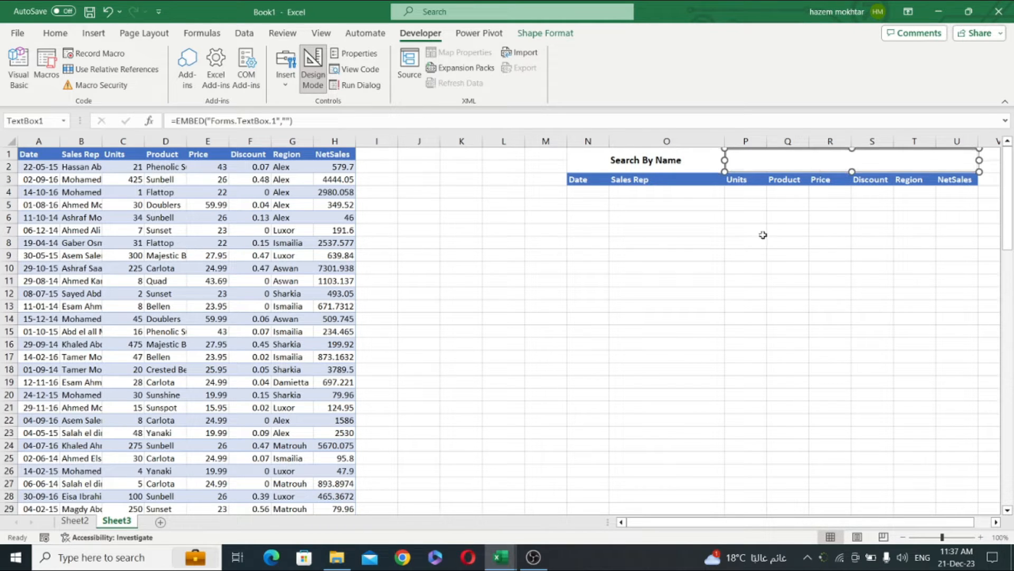
# Start a FILTER formula in cell N4 with the sales data A2:H100 as its array
pyautogui.click(599, 192)
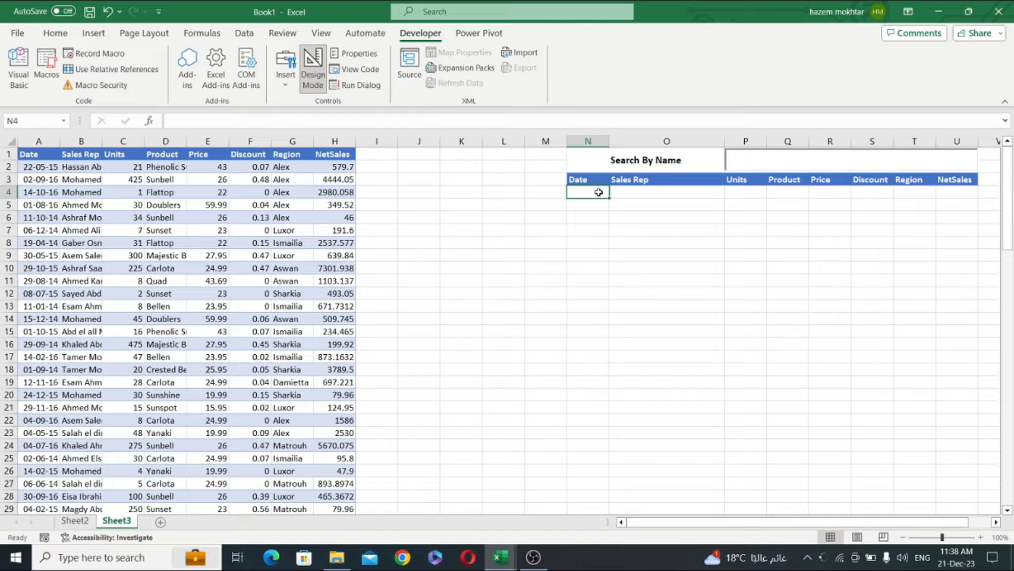
pyautogui.write('=filter')
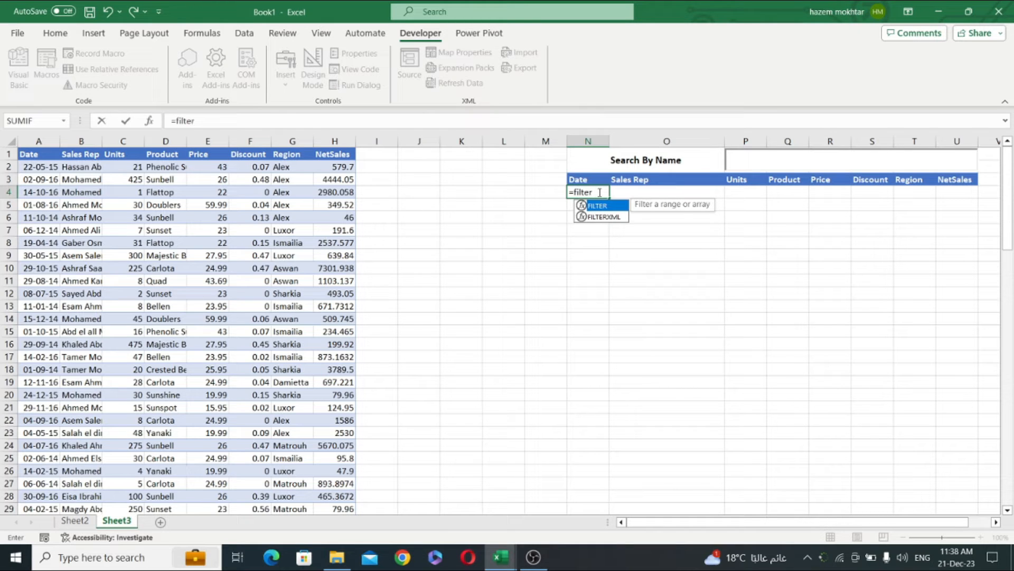
pyautogui.press('Tab')
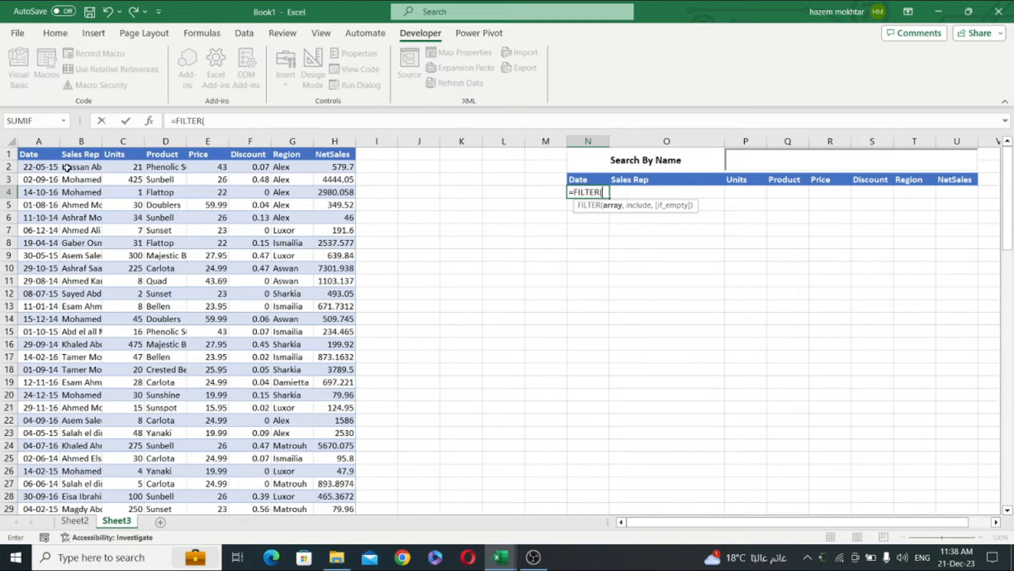
pyautogui.moveTo(52, 167); pyautogui.dragTo(334, 175)
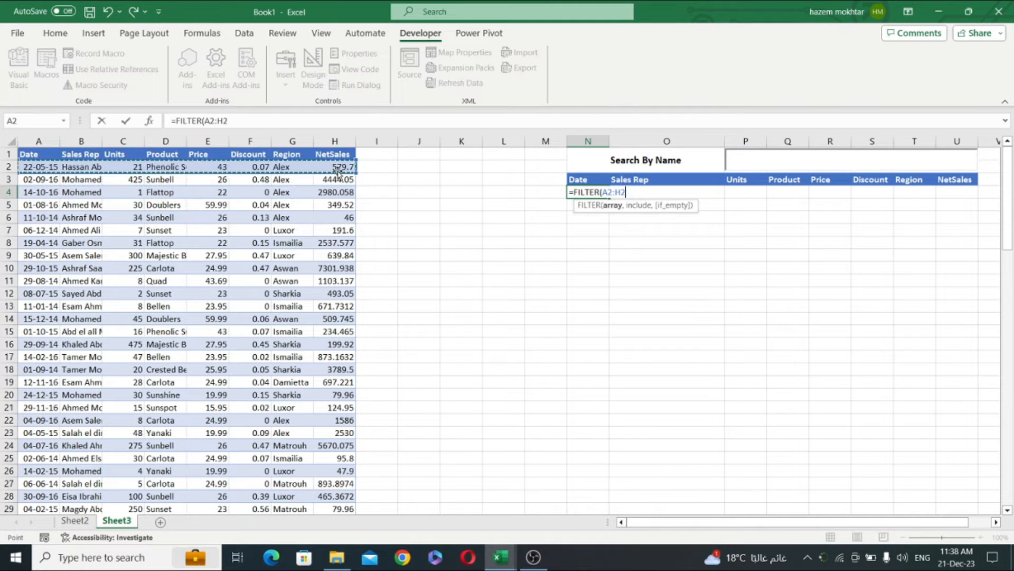
pyautogui.hotkey('ctrl', 'shift', 'Down')
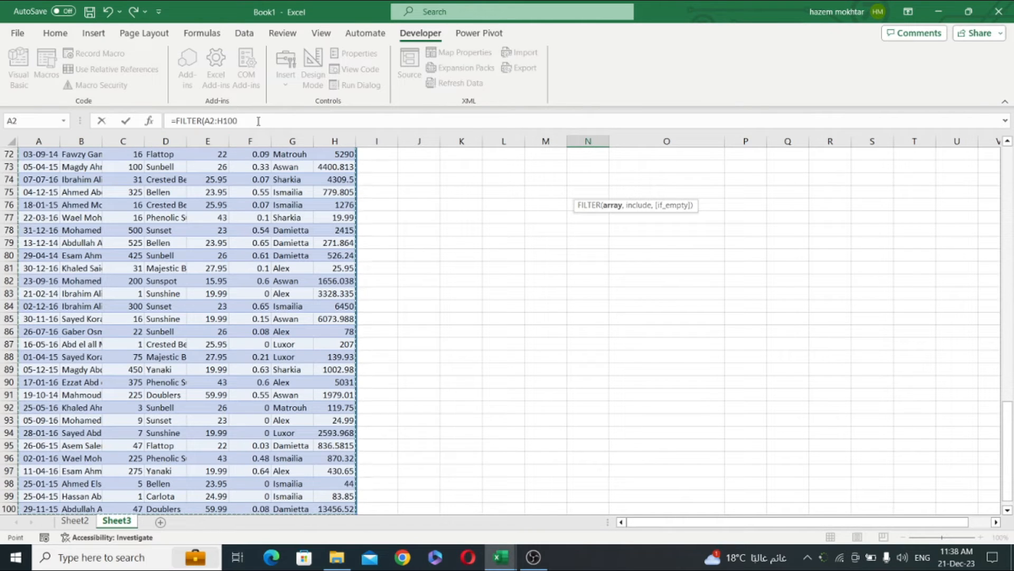
pyautogui.click(258, 118)
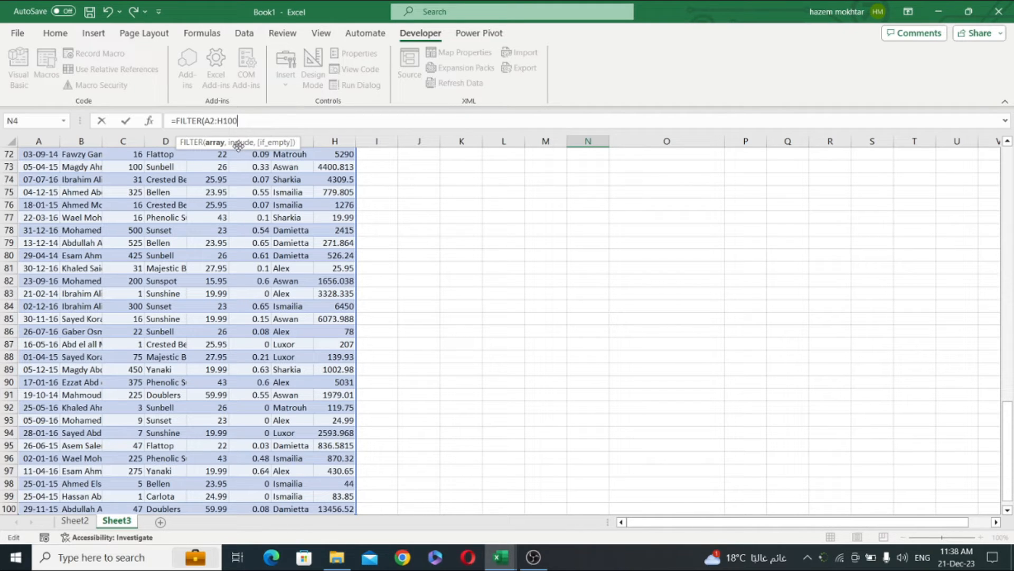
# Add the Sales Rep range b2:b100 as the include argument of the FILTER formula
pyautogui.write(',')
pyautogui.moveTo(999, 431); pyautogui.dragTo(1000, 175)
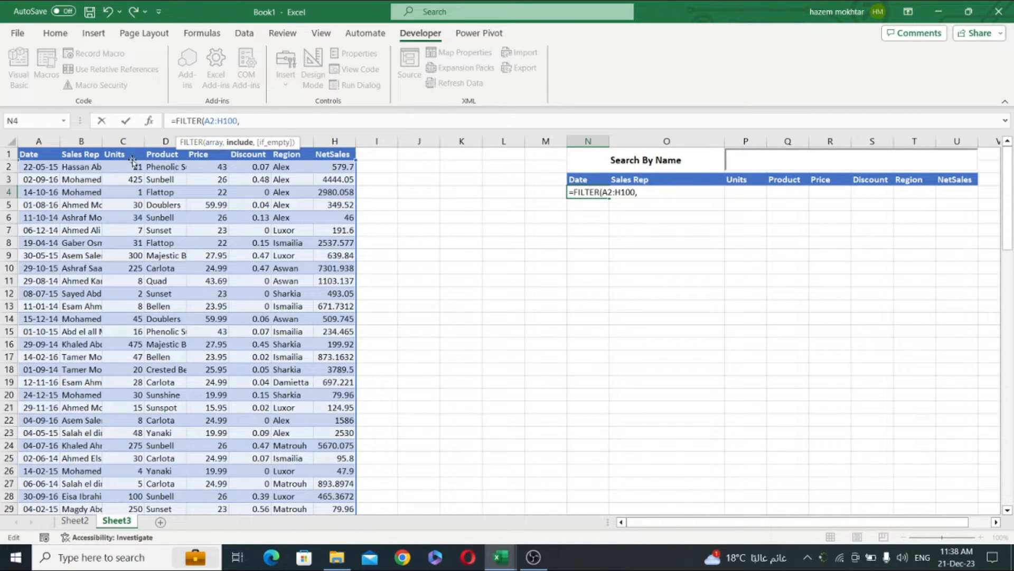
pyautogui.write('b')
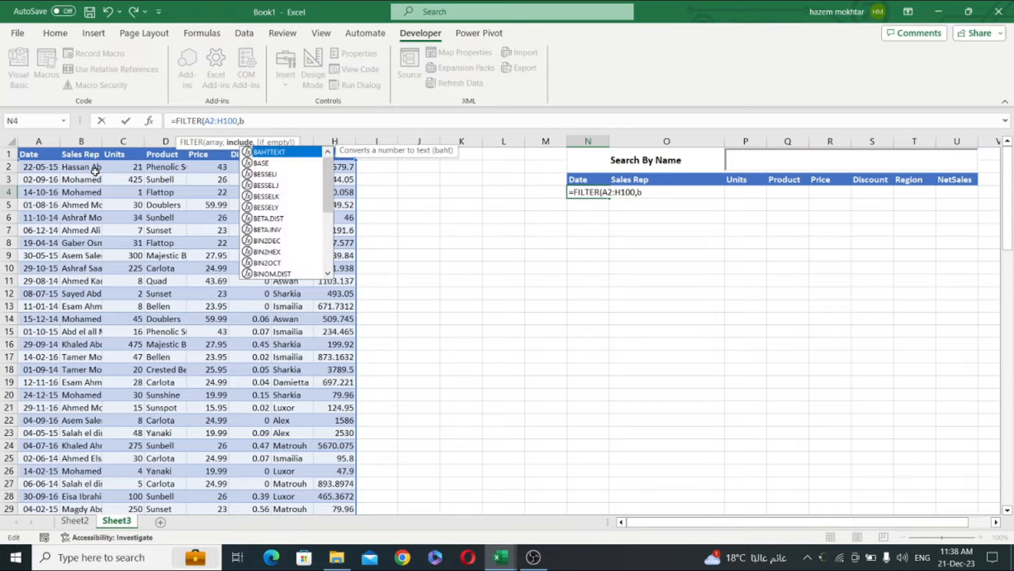
pyautogui.write('2:')
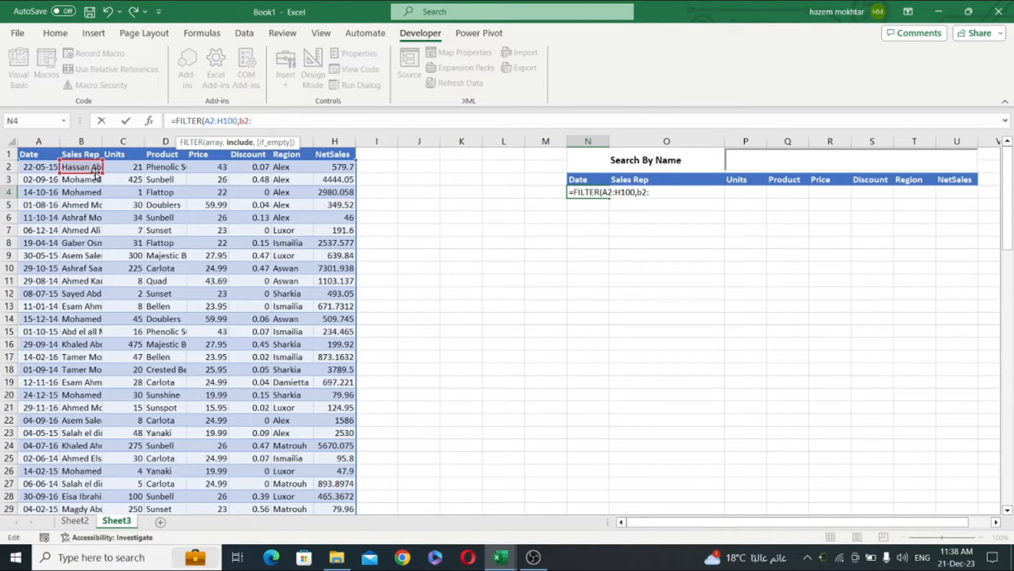
pyautogui.write('b2')
pyautogui.press('BackSpace')
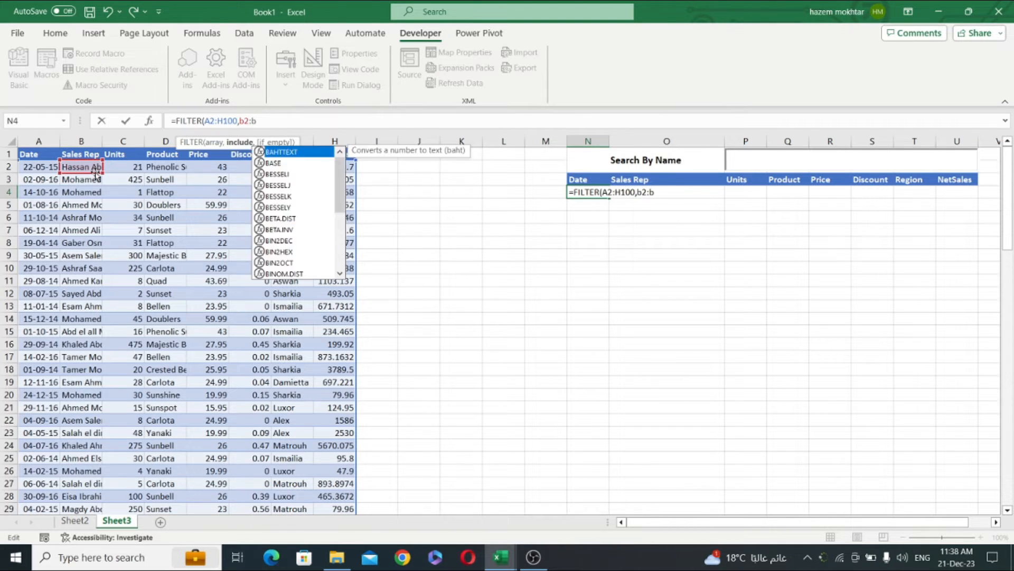
pyautogui.write('100')
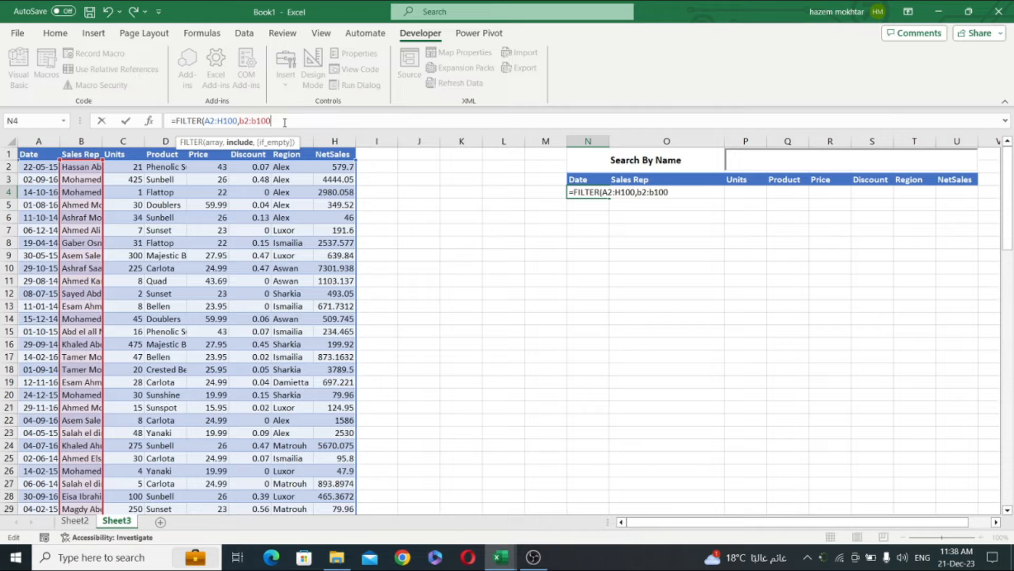
# Complete the FILTER condition as left(b2:b100,LEN(p1))=p1 so that names are matched by their first letters
pyautogui.moveTo(271, 121); pyautogui.dragTo(239, 121)
pyautogui.click(239, 121)
pyautogui.write('le')
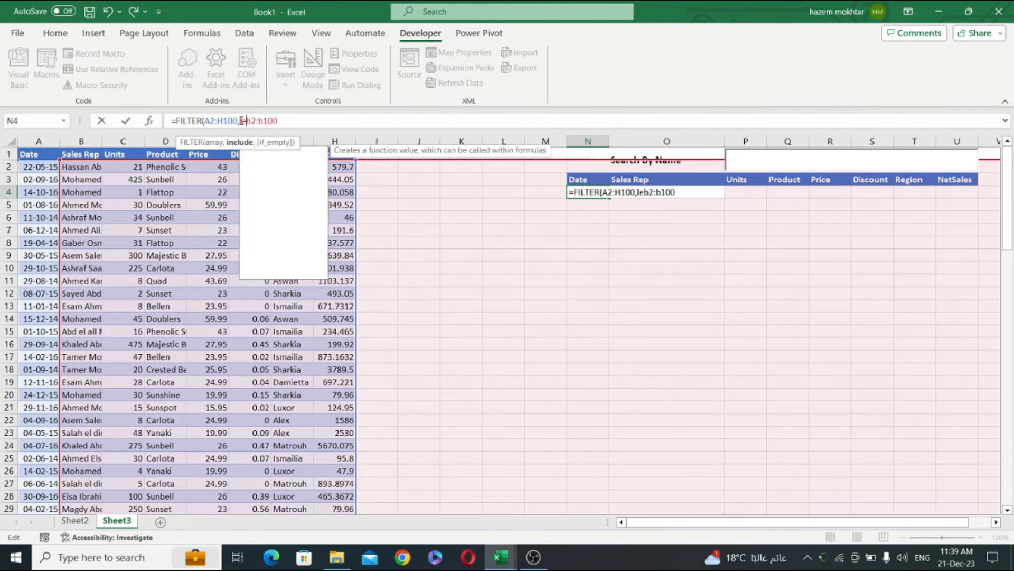
pyautogui.write('ft(')
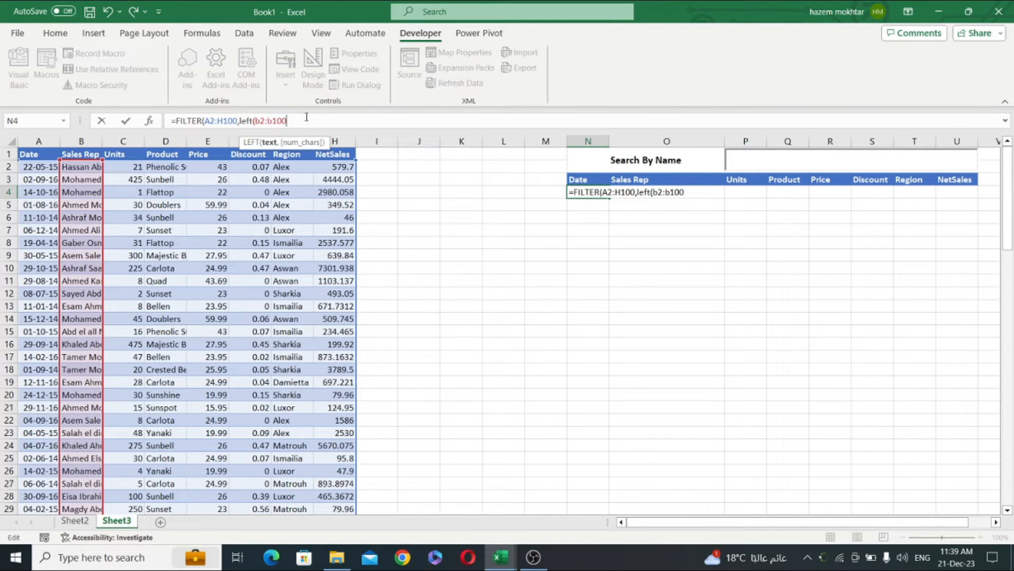
pyautogui.write(',')
pyautogui.write('len')
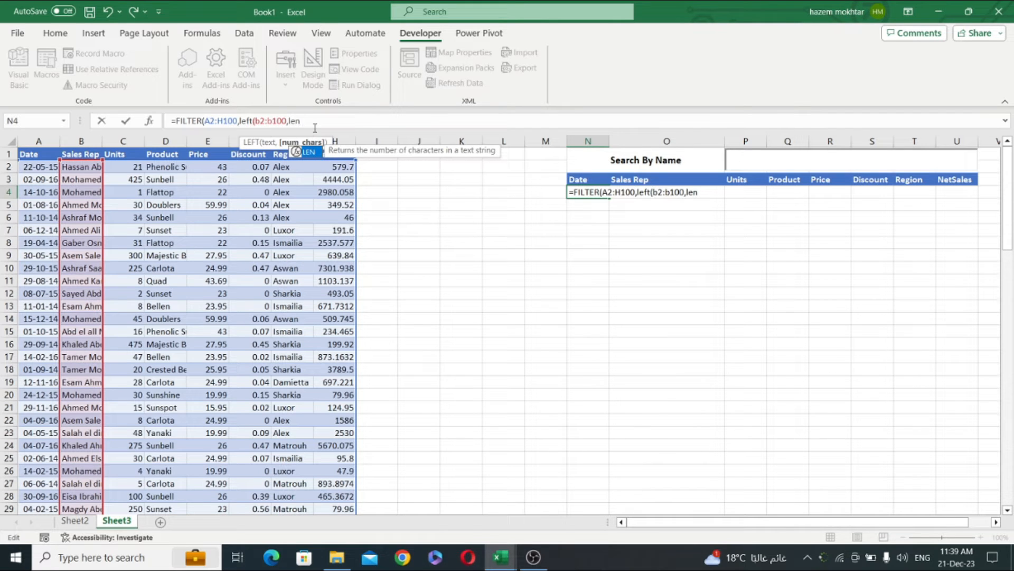
pyautogui.press('Tab')
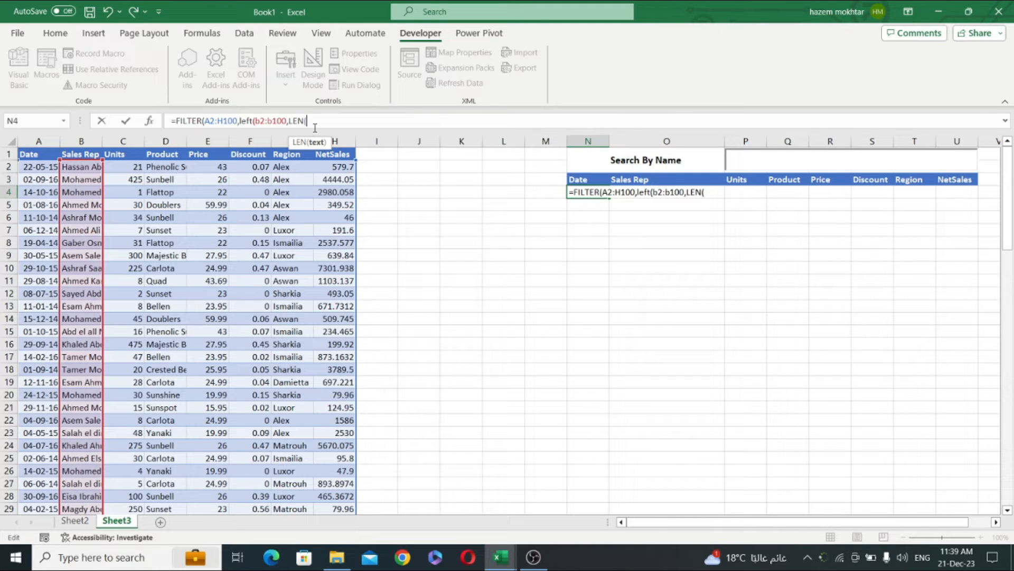
pyautogui.write('p')
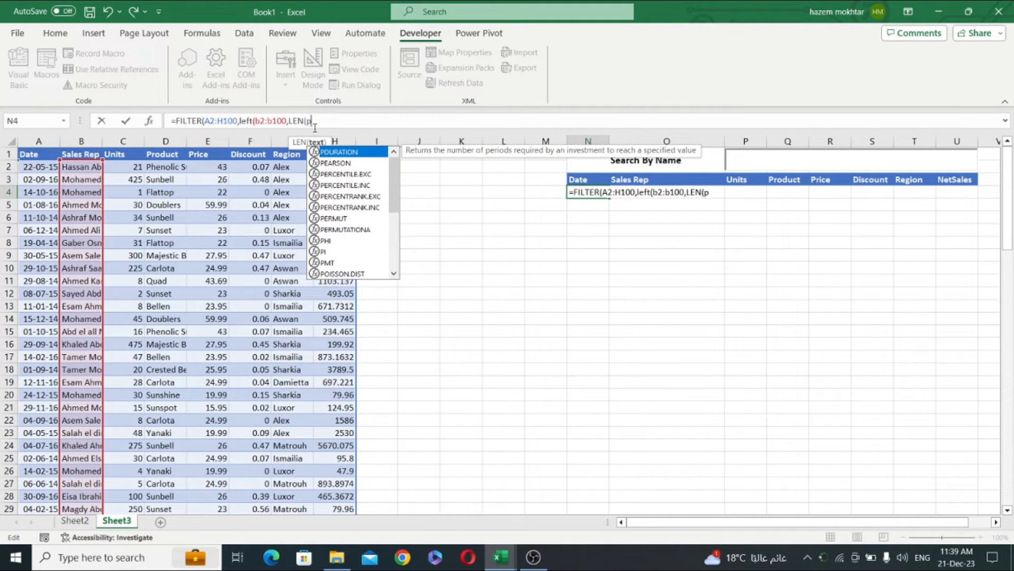
pyautogui.write('1')
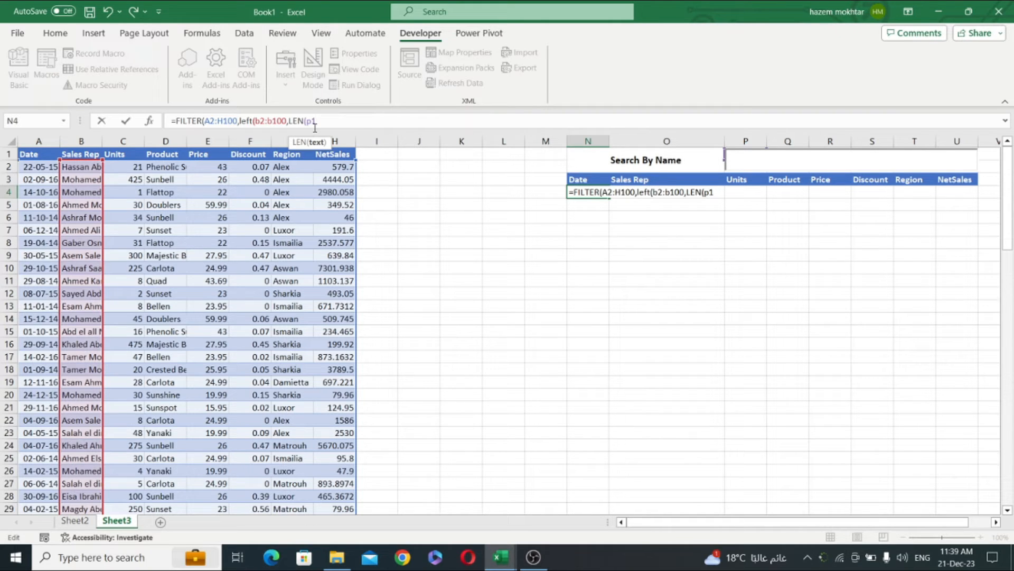
pyautogui.write(')')
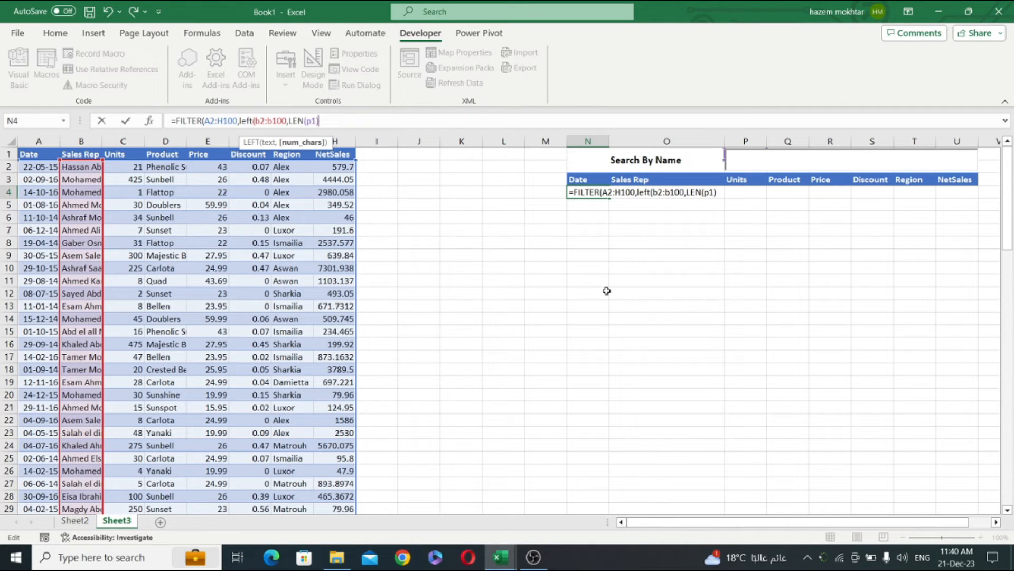
pyautogui.write(')')
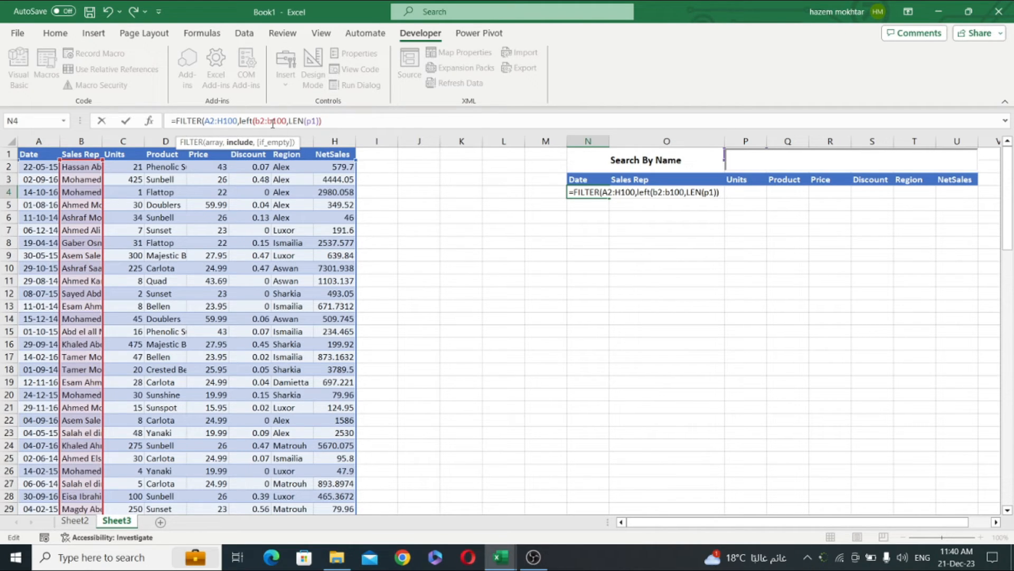
pyautogui.write('=p1')
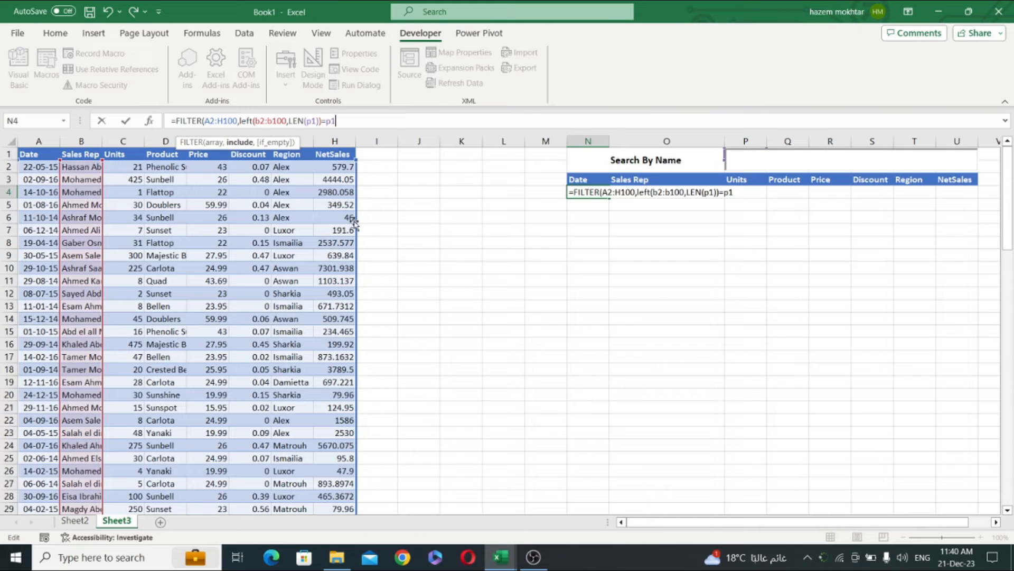
# Add "لا يوجد" as the if_empty argument of the FILTER formula in N4 and close the formula's parenthesis
pyautogui.write(',')
pyautogui.write('"')
pyautogui.hotkey('alt', 'shift')
pyautogui.write('لا يو')
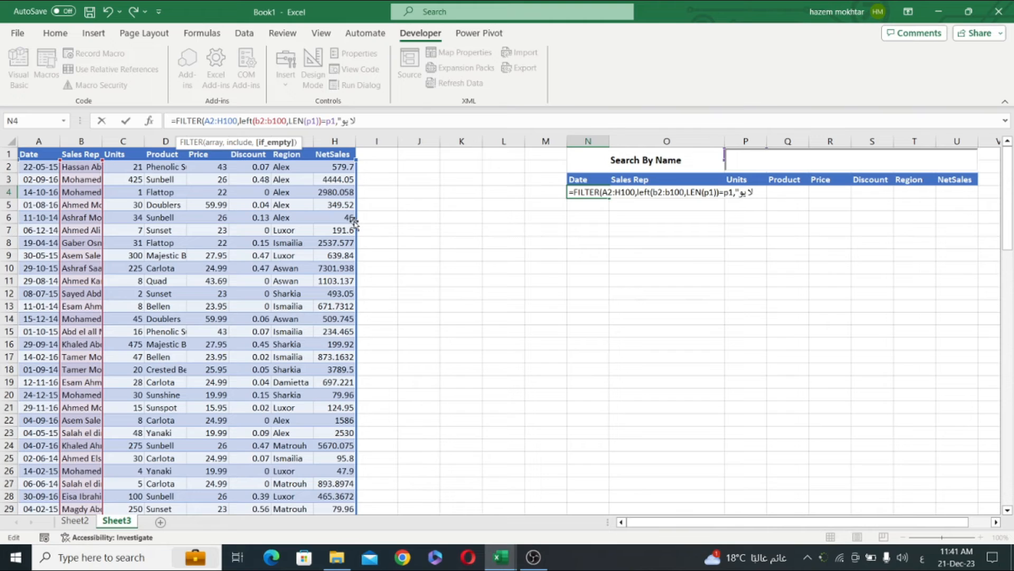
pyautogui.write('جد"')
pyautogui.write('(')
pyautogui.press('BackSpace')
pyautogui.write(')')
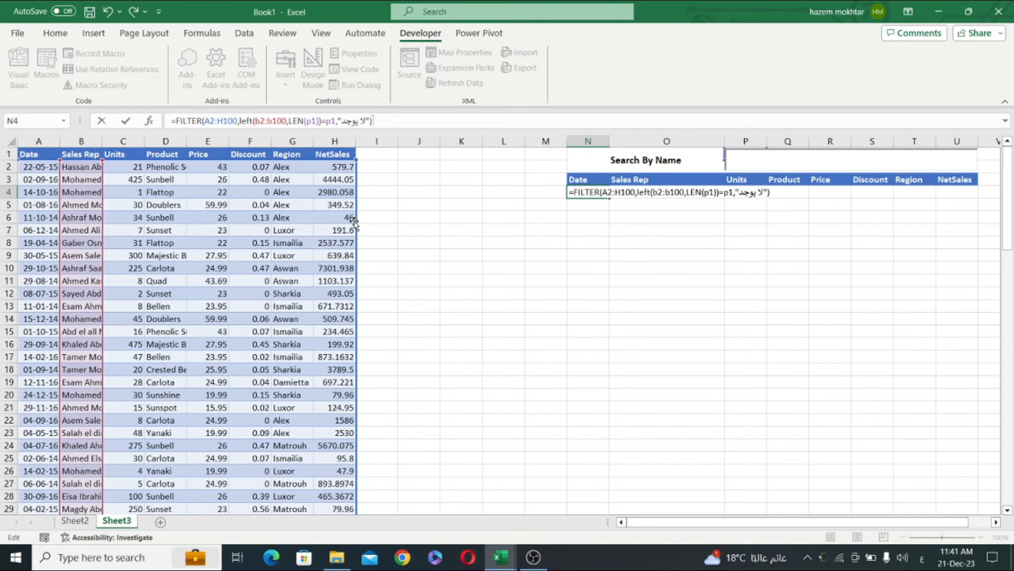
# Replace the Arabic if_empty text with "NA" and enter the completed FILTER formula in N4
pyautogui.doubleClick(365, 121)
pyautogui.write('ل')
pyautogui.press('Delete')
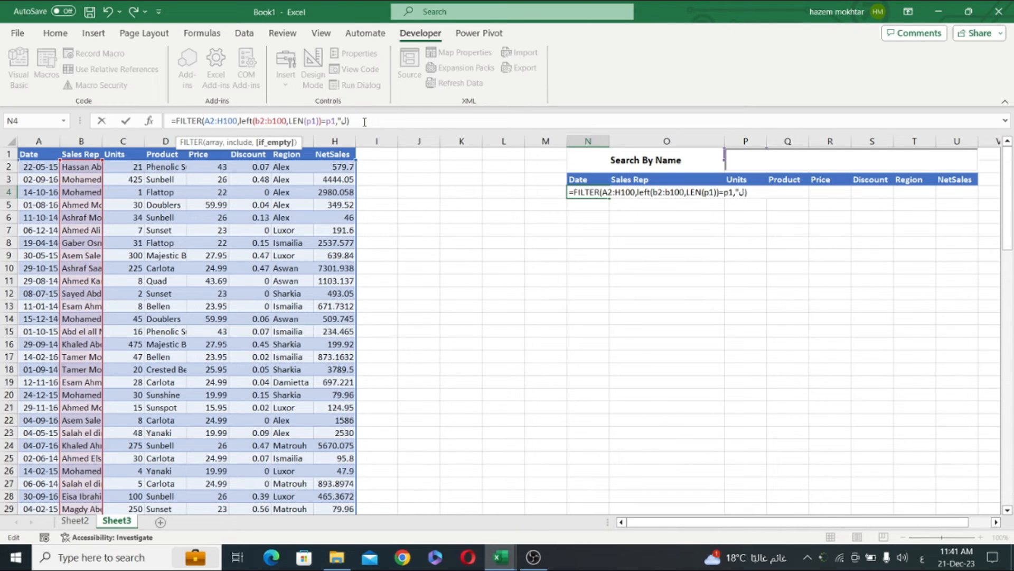
pyautogui.press('BackSpace')
pyautogui.hotkey('alt', 'shift')
pyautogui.write('NA"')
pyautogui.write(')')
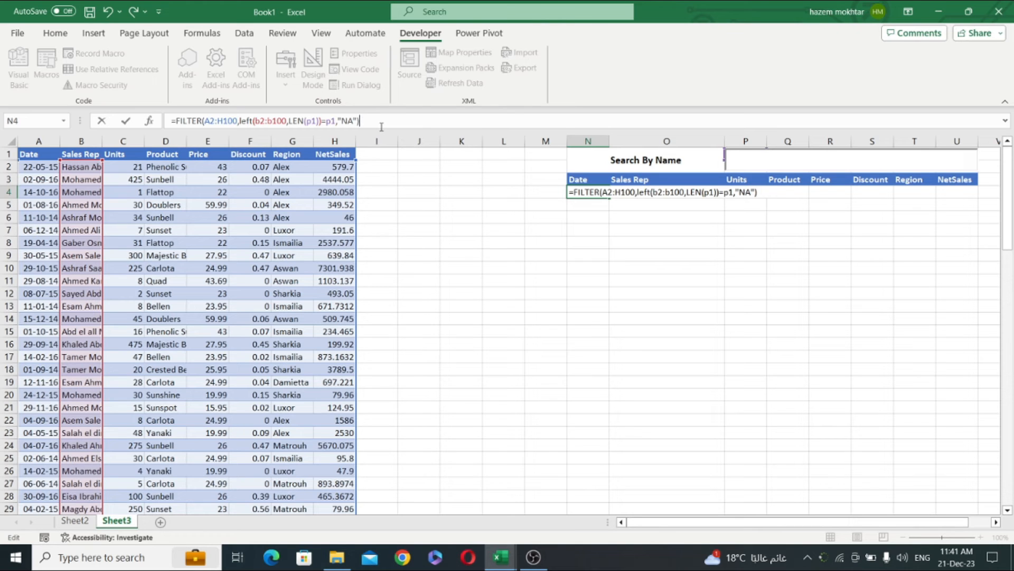
pyautogui.press('Return')
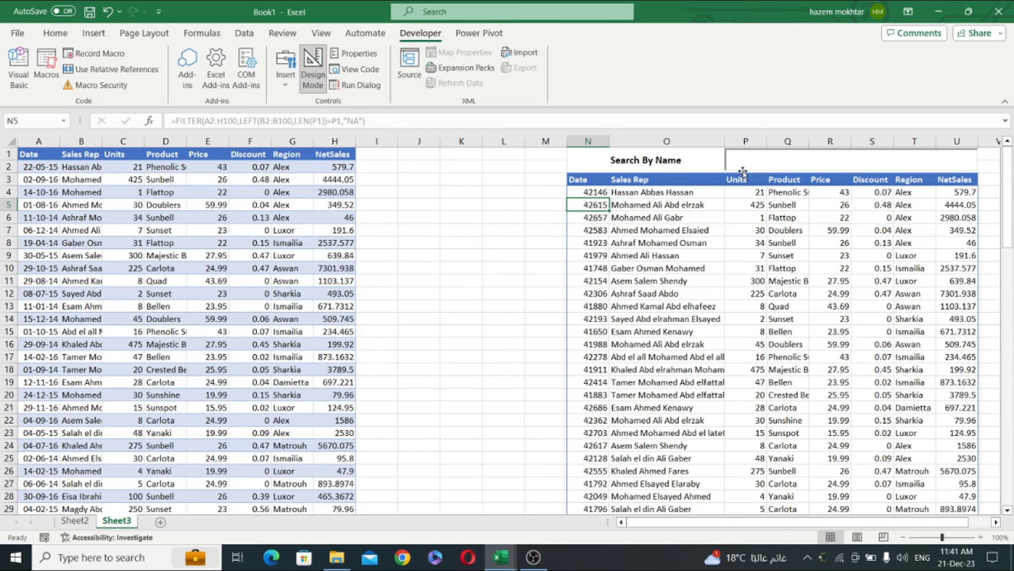
# Turn Design Mode off and filter the records by entering "mo" in the "Search By Name" text box
pyautogui.click(314, 74)
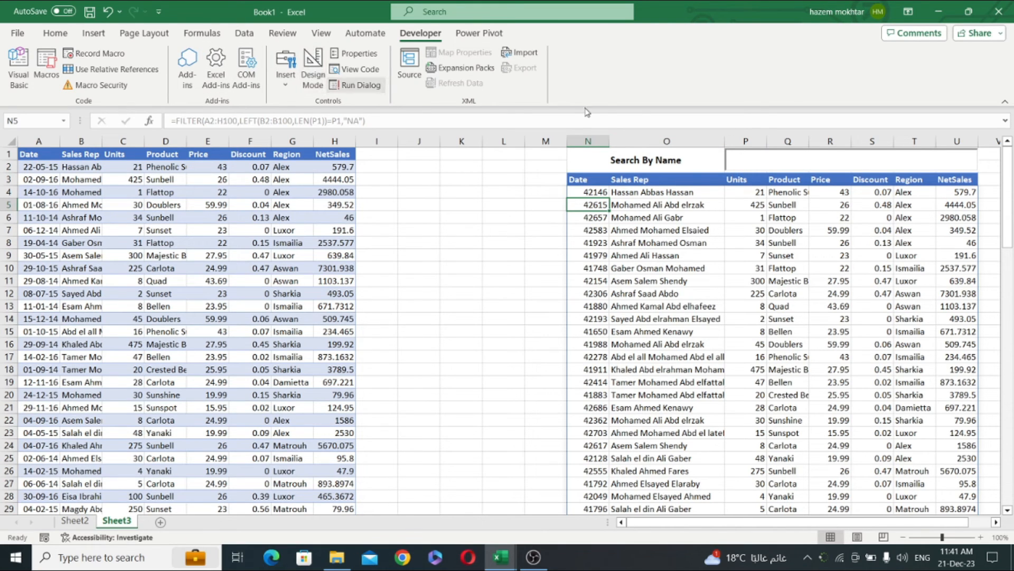
pyautogui.click(798, 160)
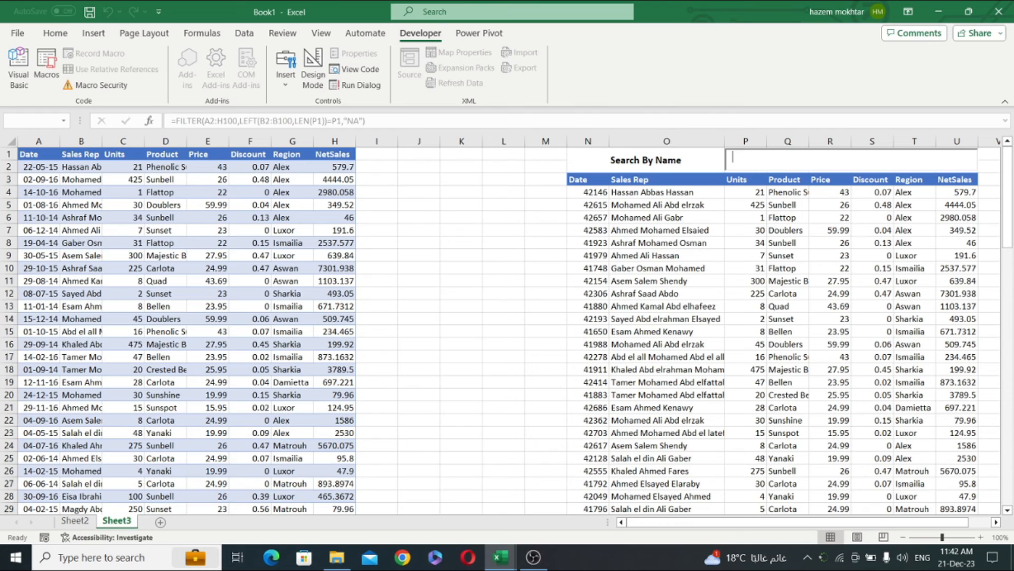
pyautogui.write('mo')
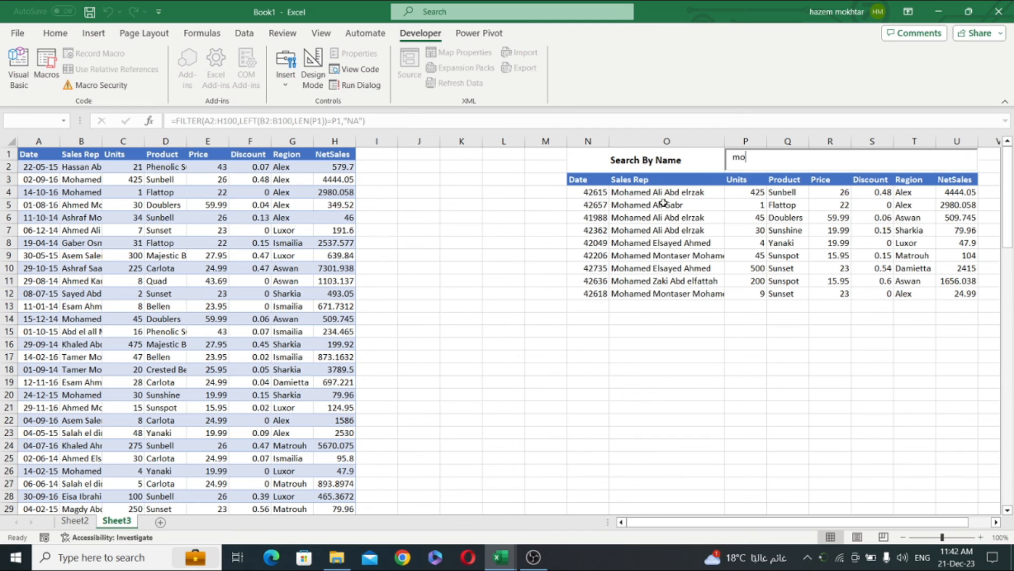
# Replace the search text with "ga", extend it to "gab", and change it to "gam" to test the name filter
pyautogui.press('BackSpace')
pyautogui.press('BackSpace')
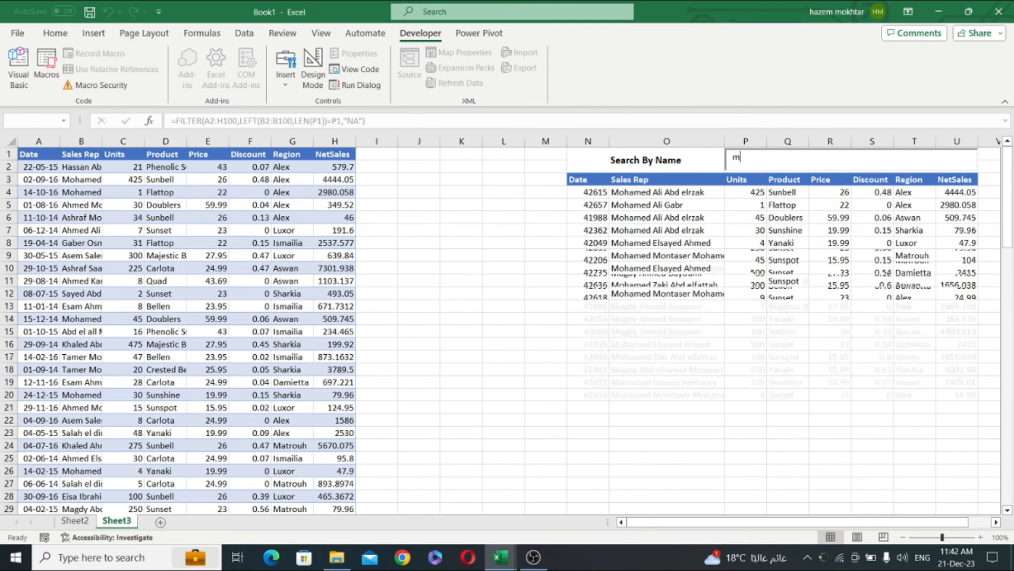
pyautogui.write('ga')
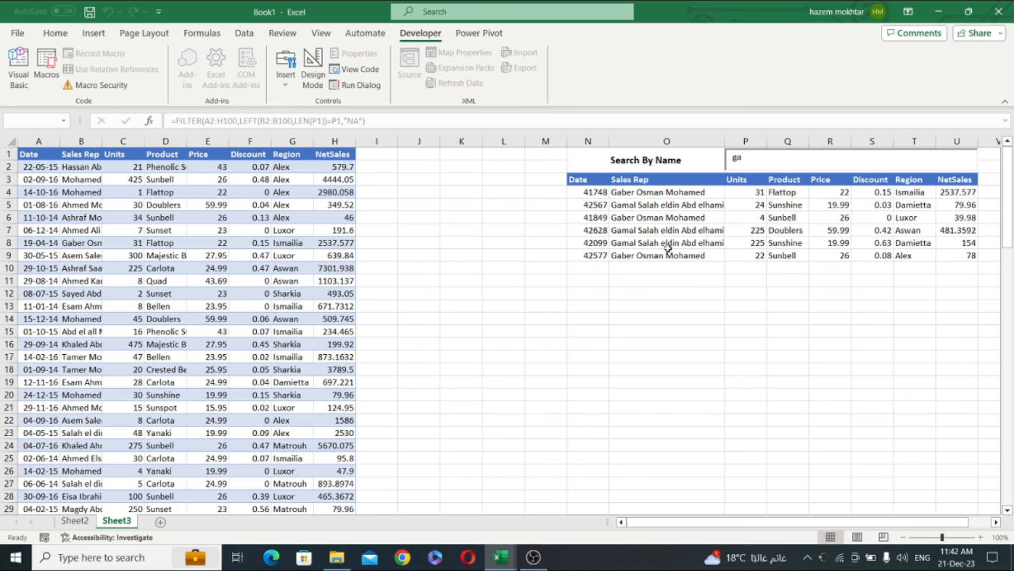
pyautogui.write('b')
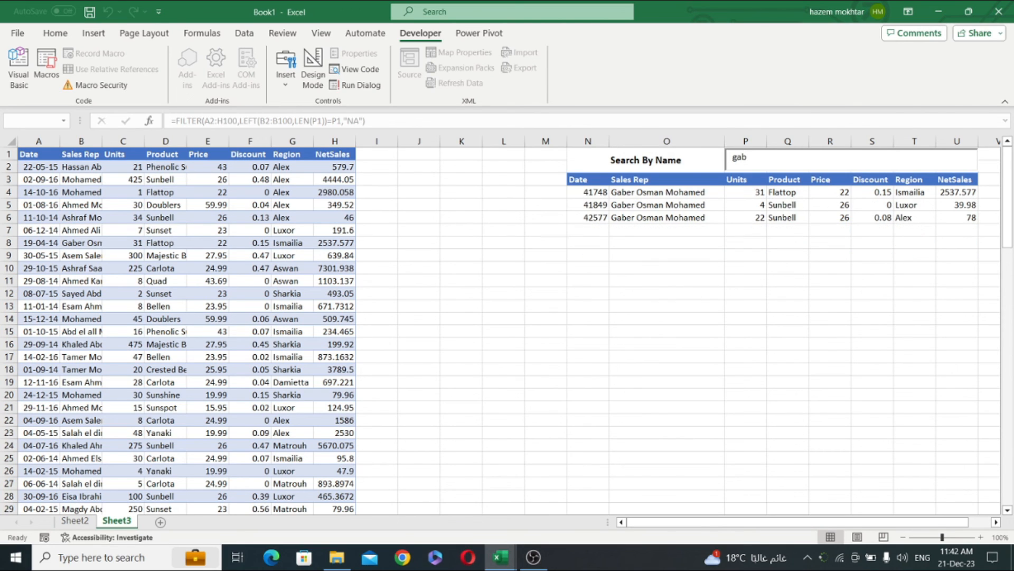
pyautogui.press('BackSpace')
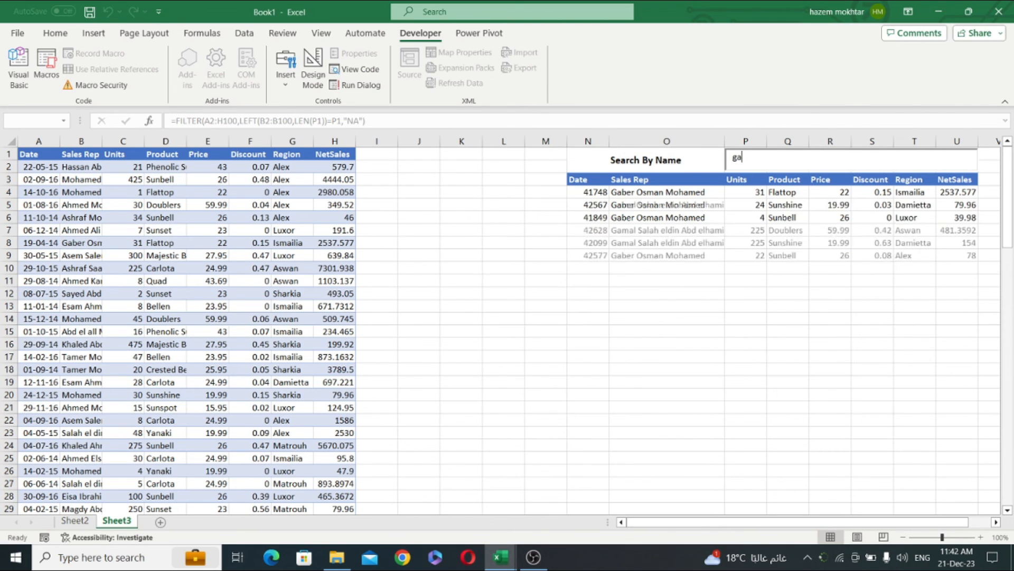
pyautogui.write('m')
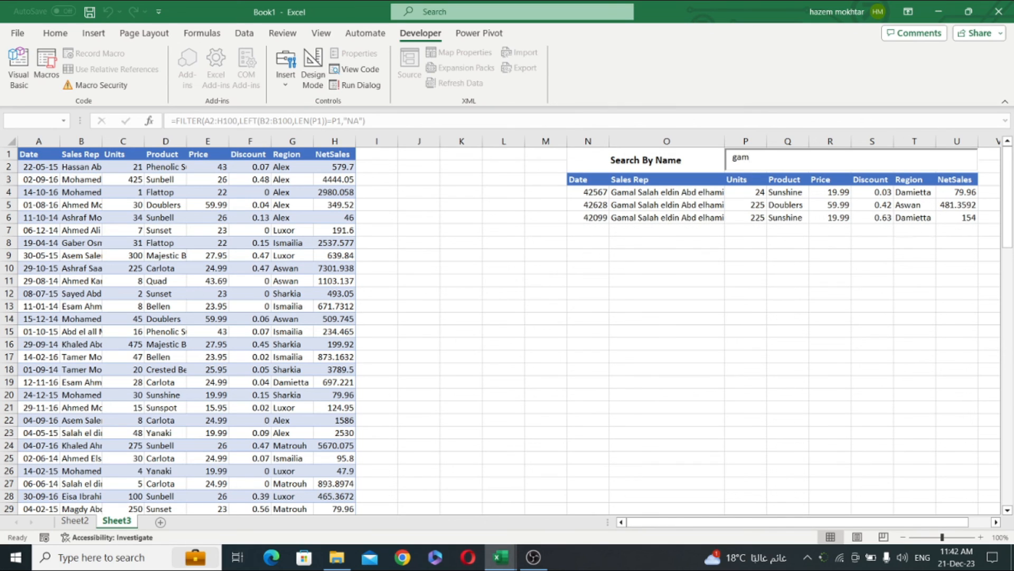